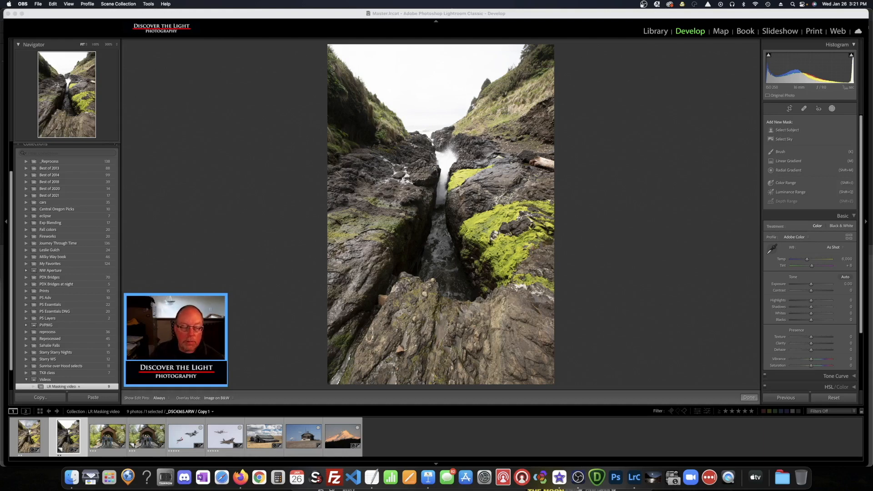
Mask the sky with Select Sky and show it as a pink Color Overlay
{"action": "left_click", "coordinate": [569, 15]}
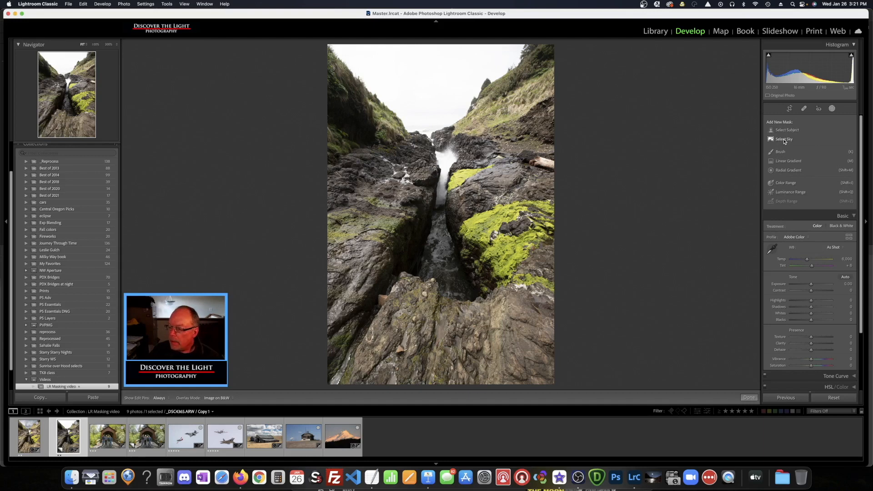
{"action": "left_click", "coordinate": [784, 140]}
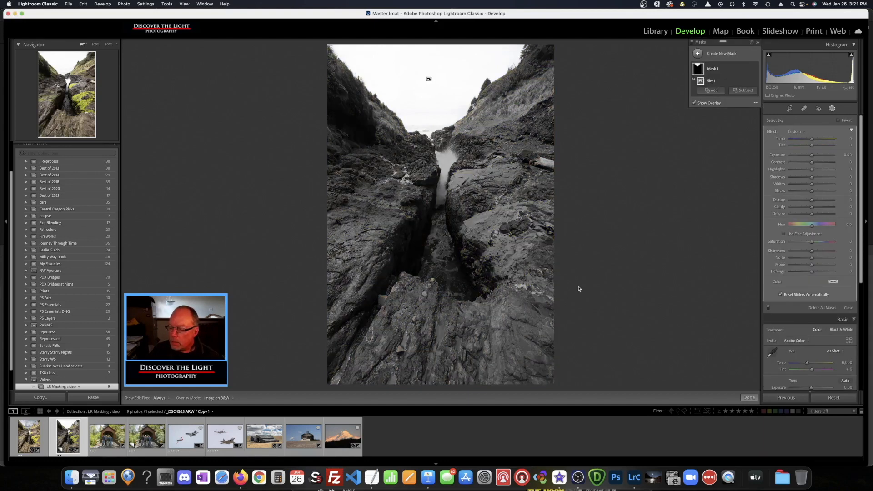
{"action": "key", "text": "shift+o"}
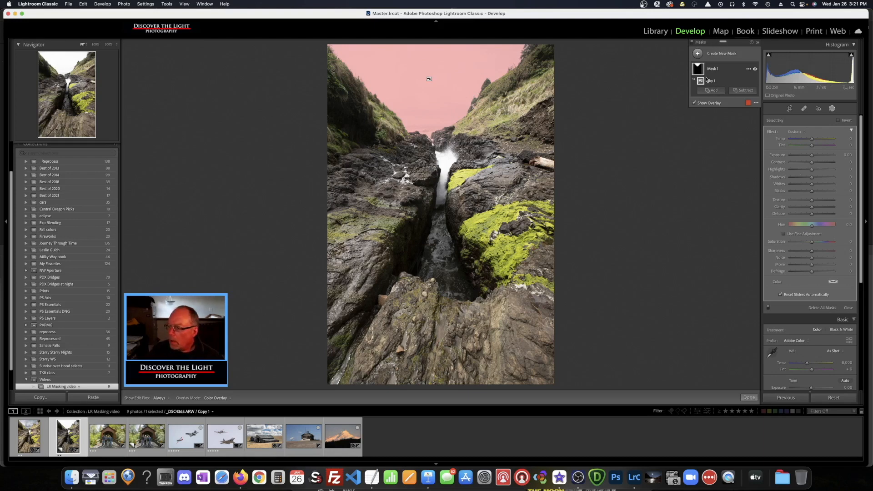
{"action": "left_click_drag", "start_coordinate": [737, 43], "coordinate": [822, 117]}
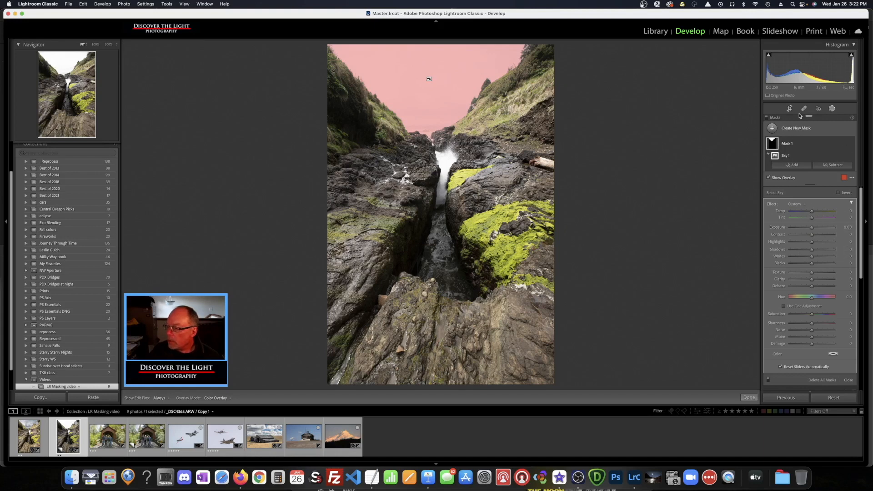
Float the Masks panel and toggle the sky mask overlay off and on
{"action": "left_click_drag", "start_coordinate": [829, 118], "coordinate": [722, 41]}
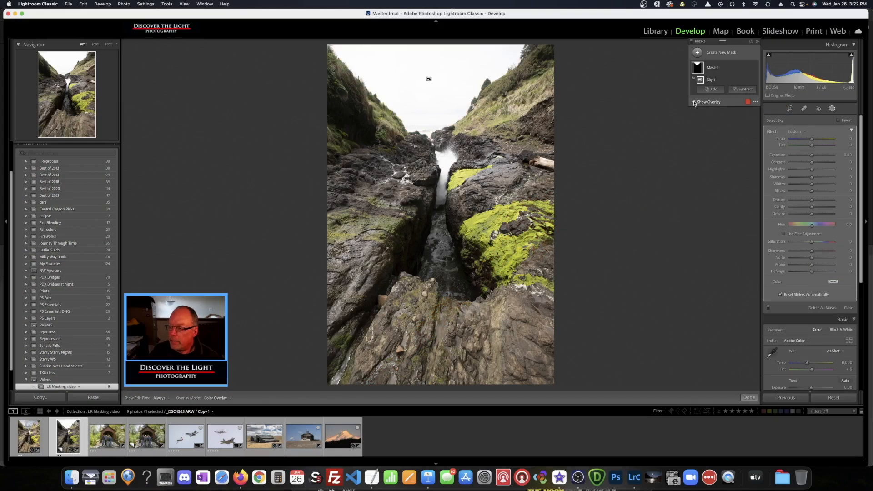
{"action": "left_click", "coordinate": [647, 138]}
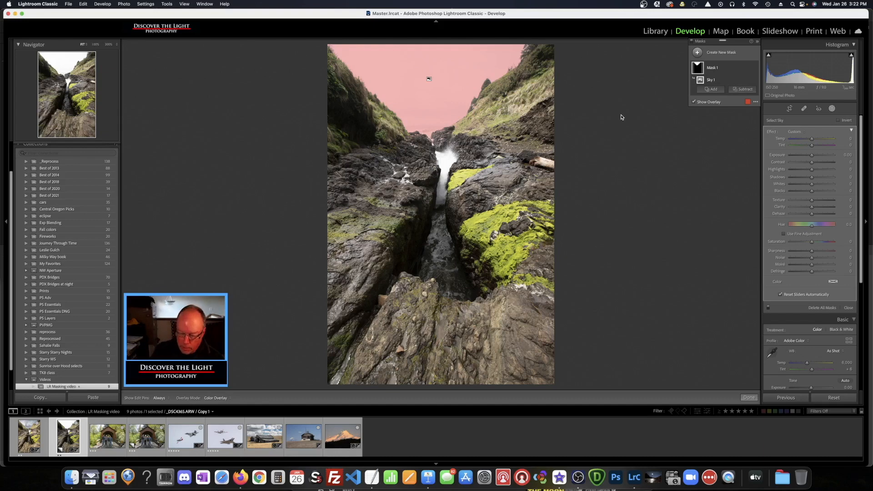
{"action": "key", "text": "o"}
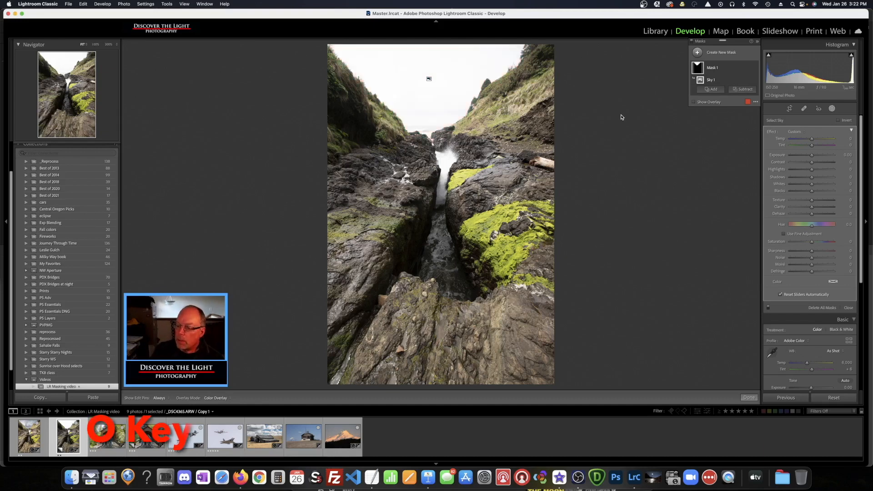
{"action": "key", "text": "o"}
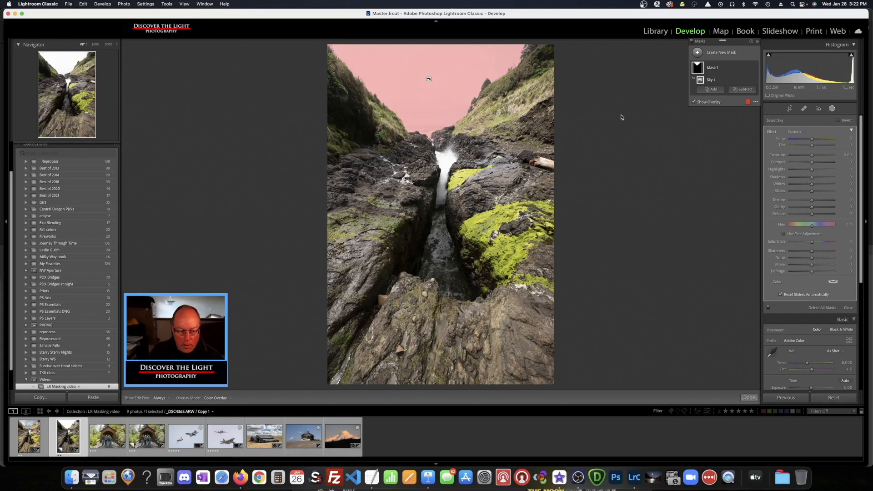
Cycle the overlay colour through green and white to dark grey
{"action": "key", "text": "shift+o"}
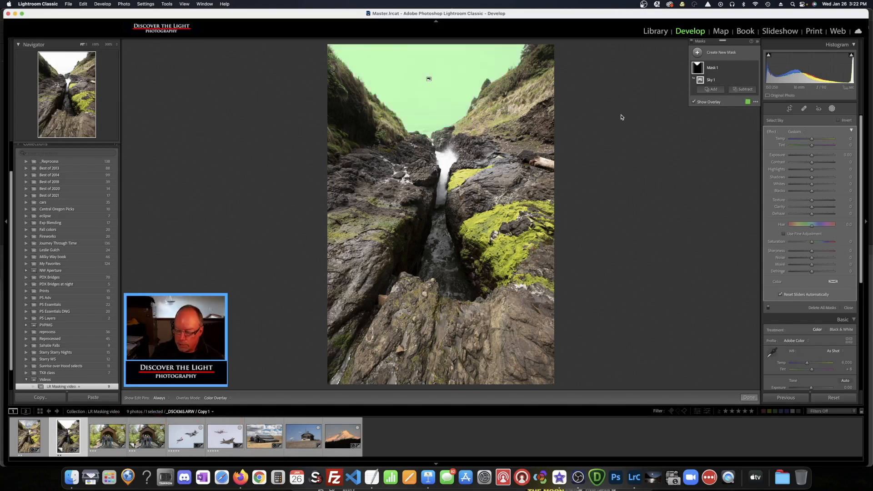
{"action": "key", "text": "shift+o"}
{"action": "key", "text": "shift+o"}
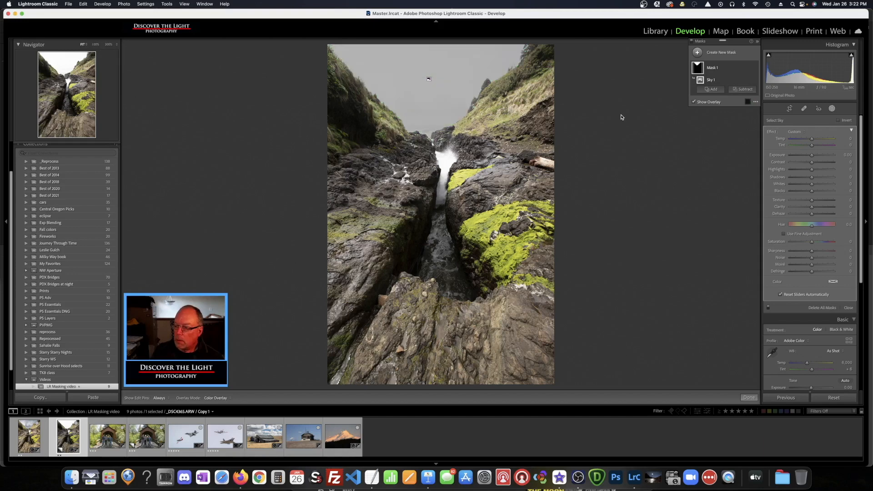
{"action": "key", "text": "shift+o"}
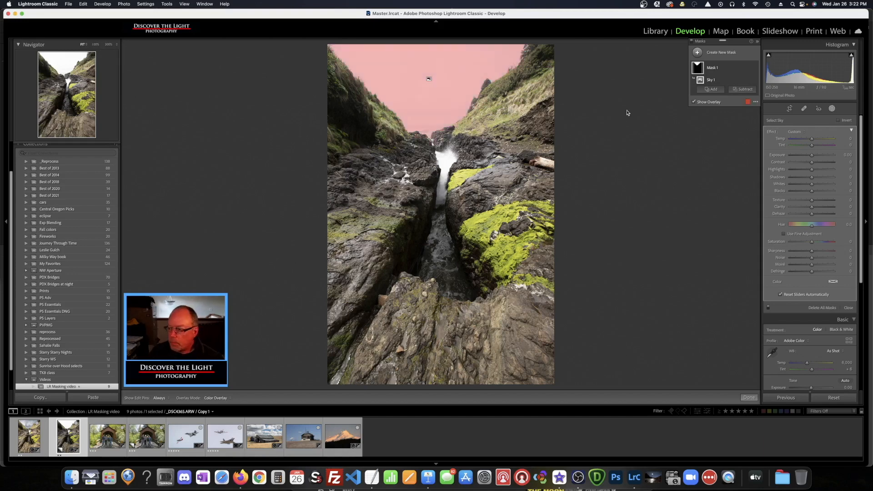
{"action": "left_click", "coordinate": [748, 104]}
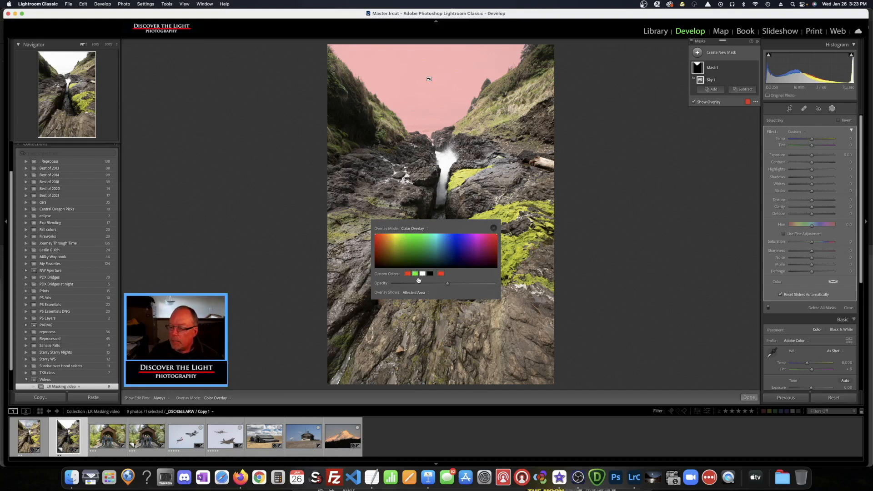
{"action": "mouse_move", "coordinate": [448, 285]}
{"action": "left_mouse_down"}
{"action": "mouse_move", "coordinate": [495, 285]}
{"action": "mouse_move", "coordinate": [419, 285]}
{"action": "mouse_move", "coordinate": [453, 290]}
{"action": "left_mouse_up"}
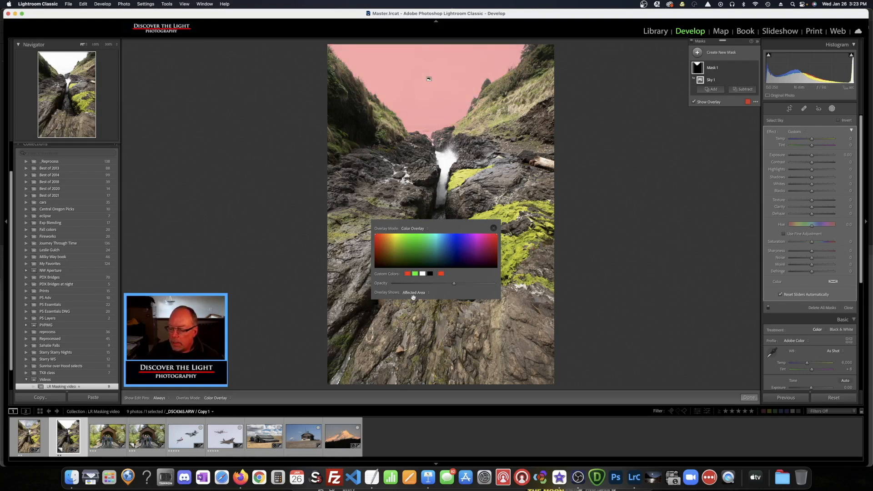
{"action": "left_click", "coordinate": [428, 294]}
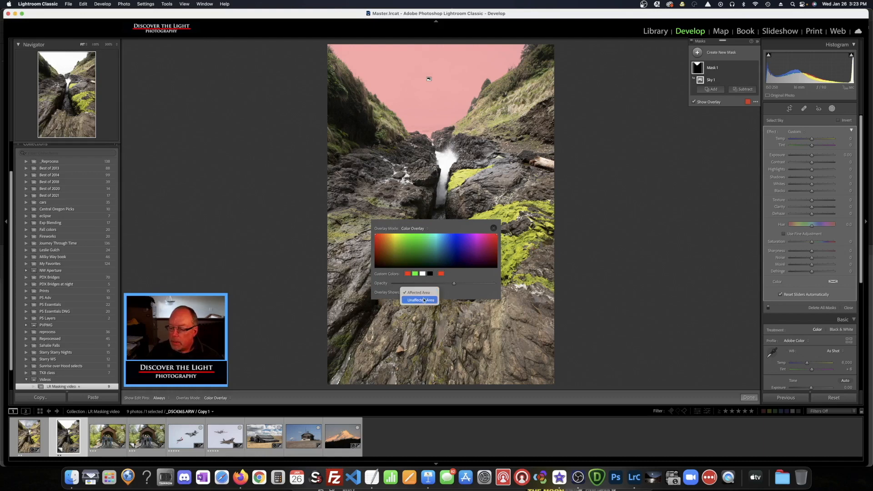
{"action": "left_click", "coordinate": [421, 300]}
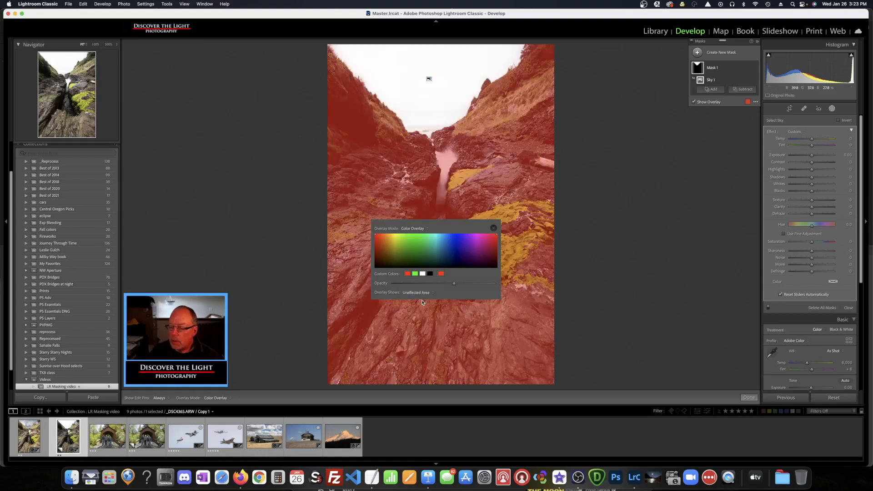
{"action": "left_click", "coordinate": [433, 294]}
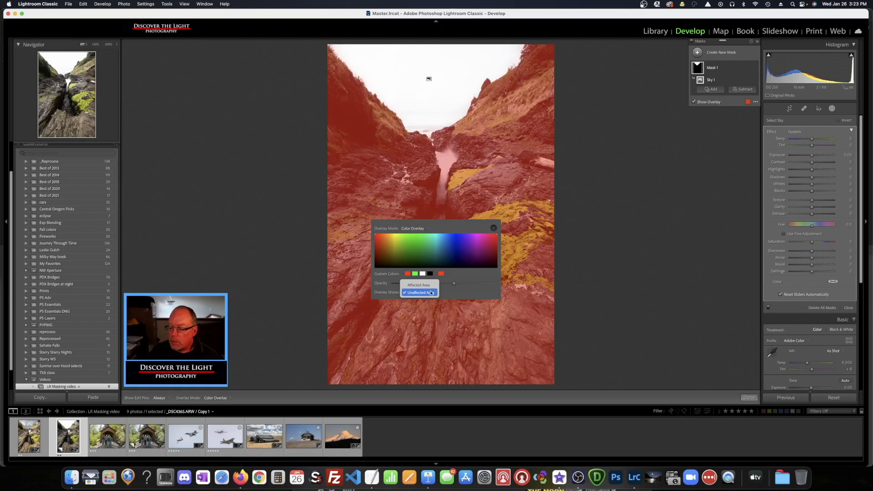
{"action": "left_click", "coordinate": [425, 285]}
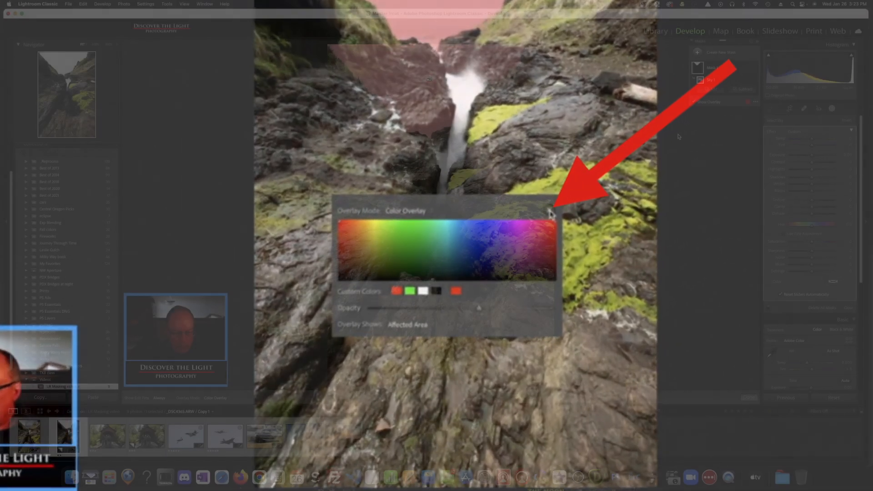
{"action": "left_click", "coordinate": [539, 214]}
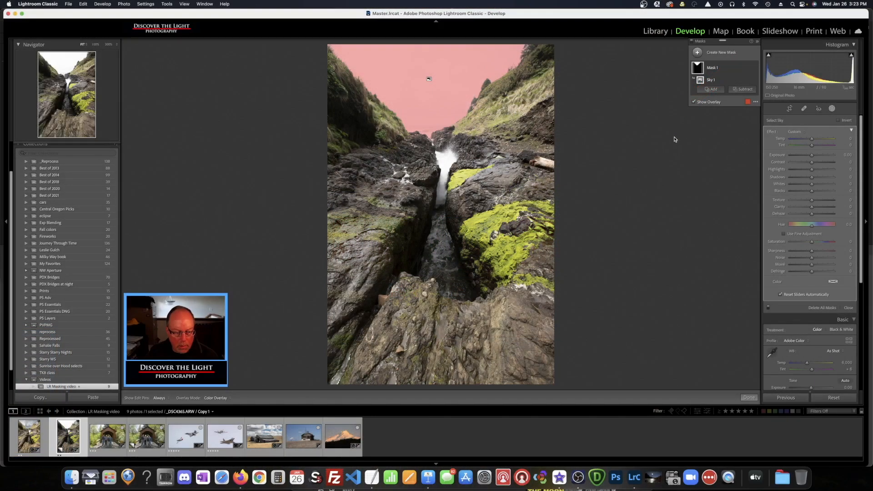
{"action": "left_click", "coordinate": [756, 102]}
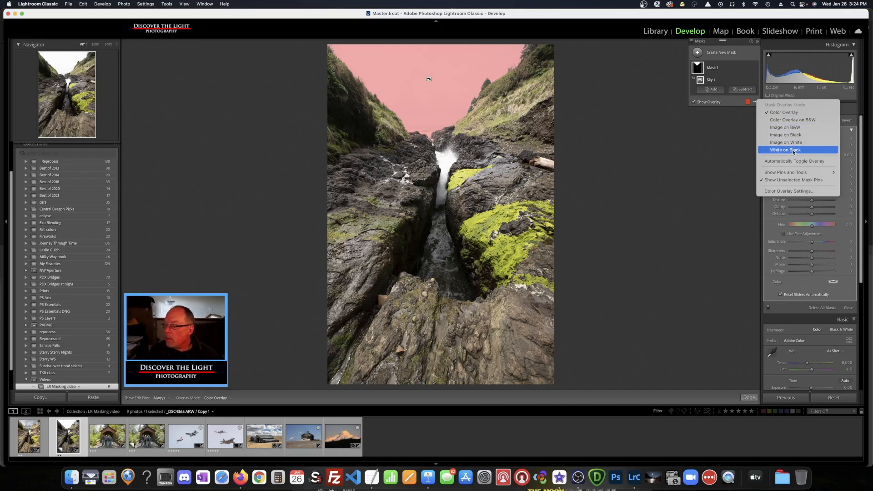
Preview the sky mask as Color Overlay on B&W, then On Black and On White
{"action": "left_click", "coordinate": [791, 120]}
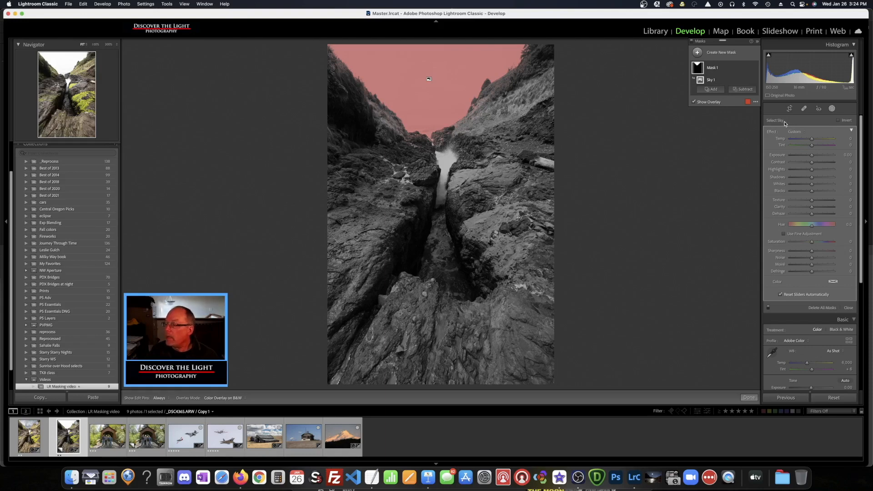
{"action": "left_click", "coordinate": [756, 102]}
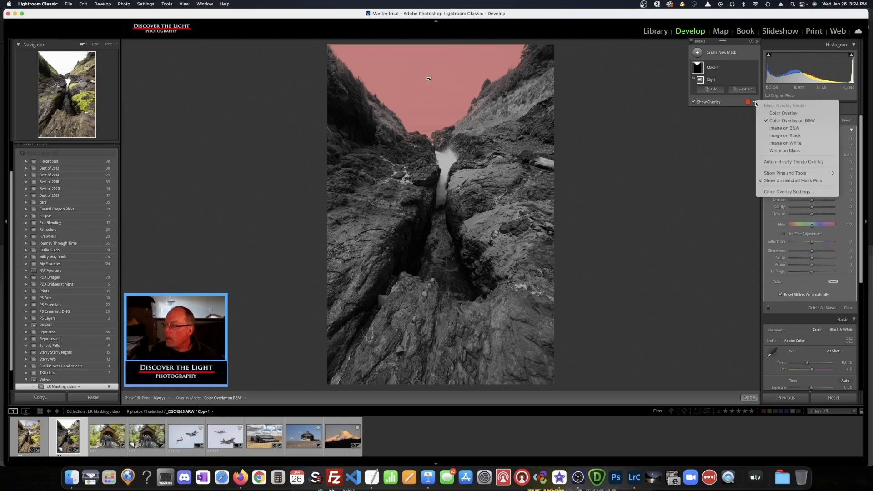
{"action": "left_click", "coordinate": [783, 128]}
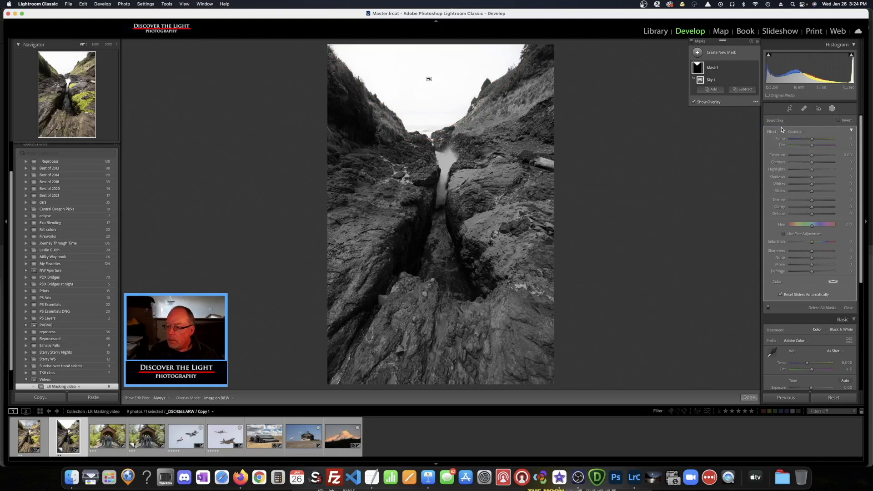
{"action": "left_click", "coordinate": [756, 102]}
{"action": "left_click", "coordinate": [777, 135]}
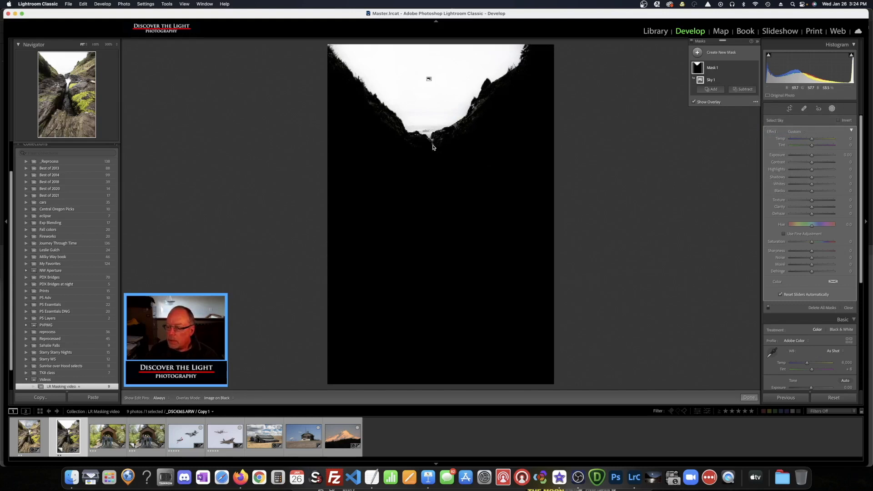
{"action": "left_click", "coordinate": [756, 103]}
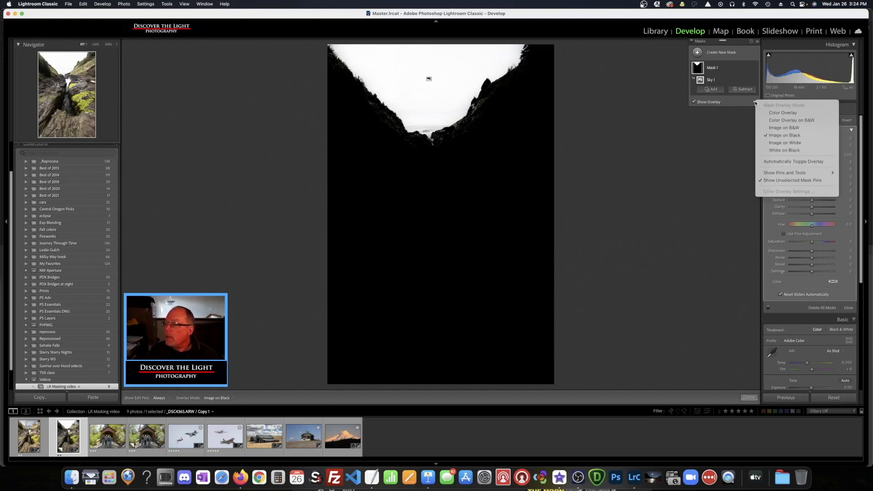
{"action": "left_click", "coordinate": [778, 143]}
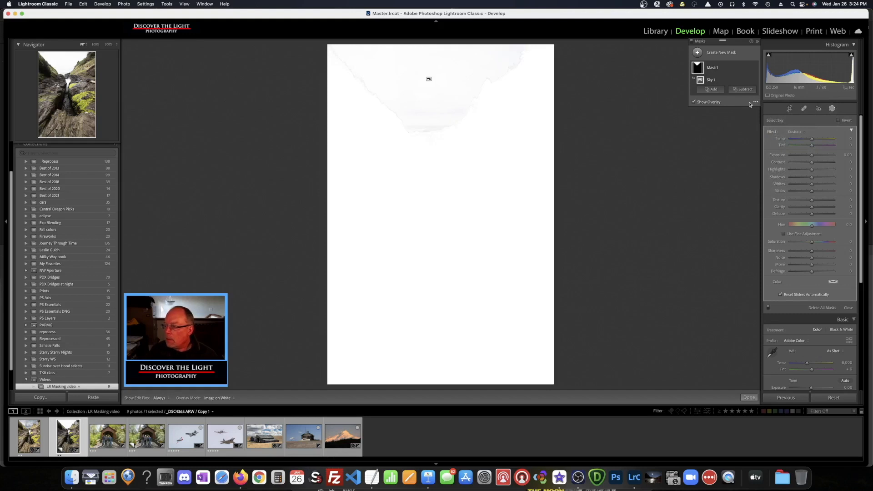
View the mask as White on Black, return to Color Overlay, then hide the overlay
{"action": "left_click", "coordinate": [757, 102]}
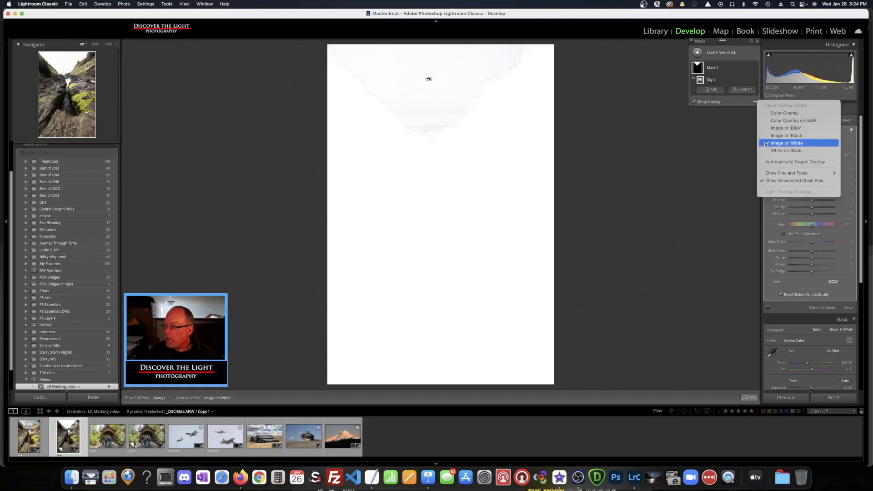
{"action": "left_click", "coordinate": [776, 151]}
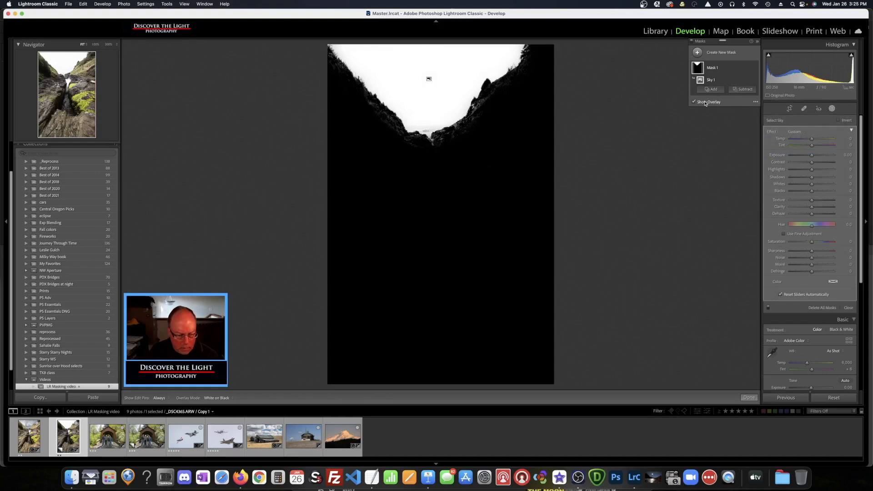
{"action": "left_click", "coordinate": [755, 101]}
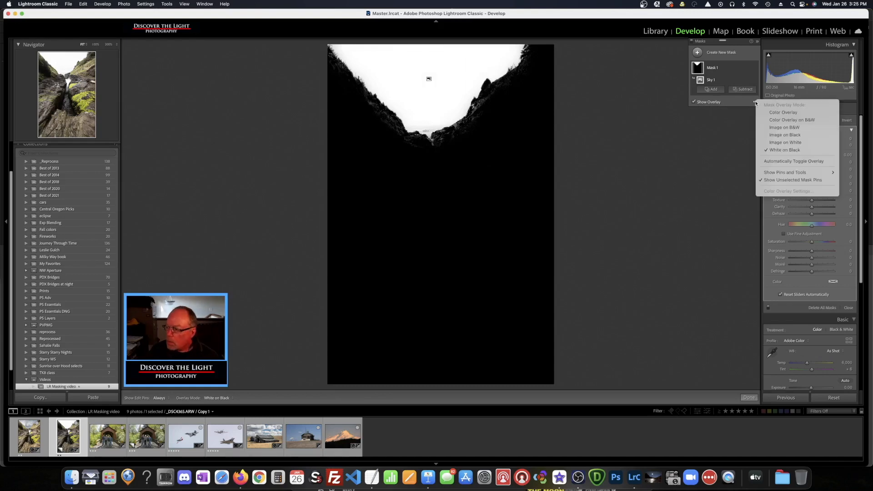
{"action": "left_click", "coordinate": [779, 113]}
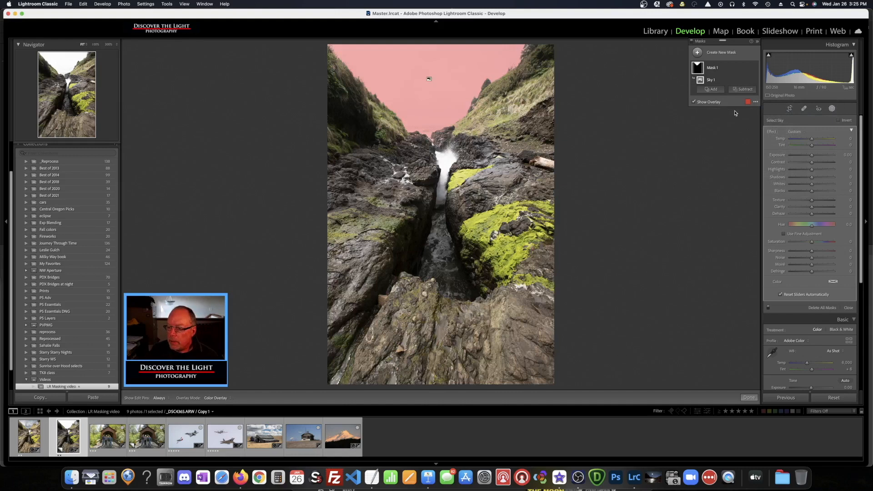
{"action": "left_click", "coordinate": [695, 102]}
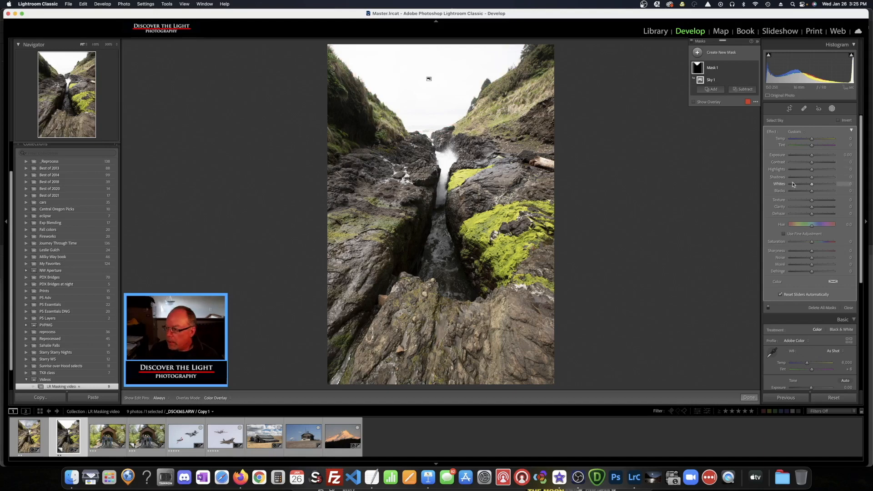
Darken the sky: Highlights −95, Dehaze 28, Clarity 25, Exposure −0.23, Blacks −29
{"action": "left_click_drag", "start_coordinate": [813, 170], "coordinate": [792, 171]}
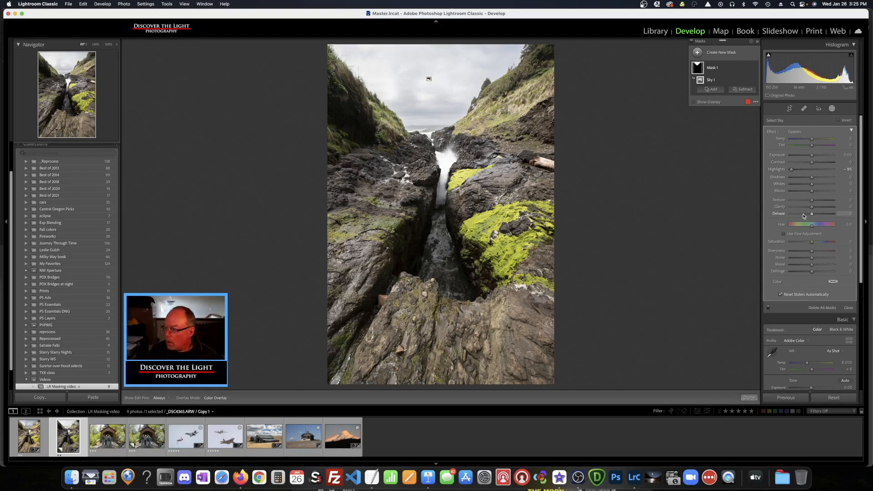
{"action": "left_click_drag", "start_coordinate": [813, 215], "coordinate": [818, 215]}
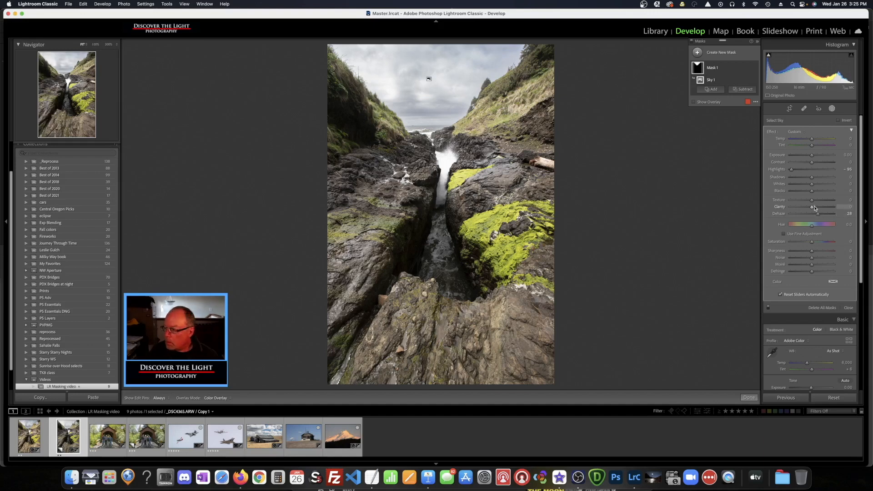
{"action": "left_click_drag", "start_coordinate": [814, 209], "coordinate": [818, 210]}
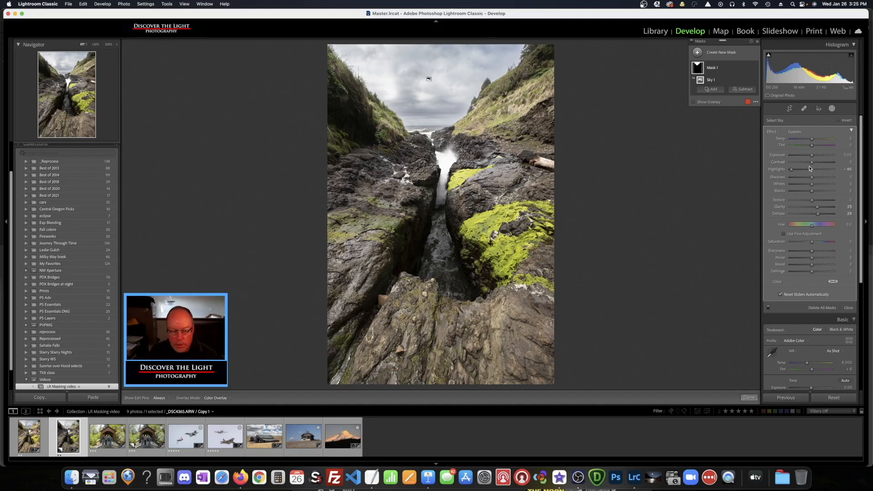
{"action": "left_click_drag", "start_coordinate": [813, 158], "coordinate": [812, 158]}
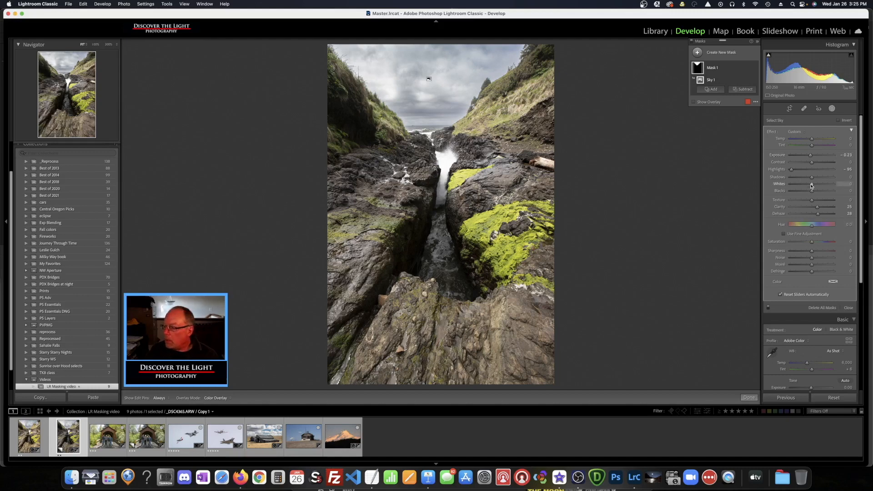
{"action": "left_click_drag", "start_coordinate": [812, 191], "coordinate": [807, 192]}
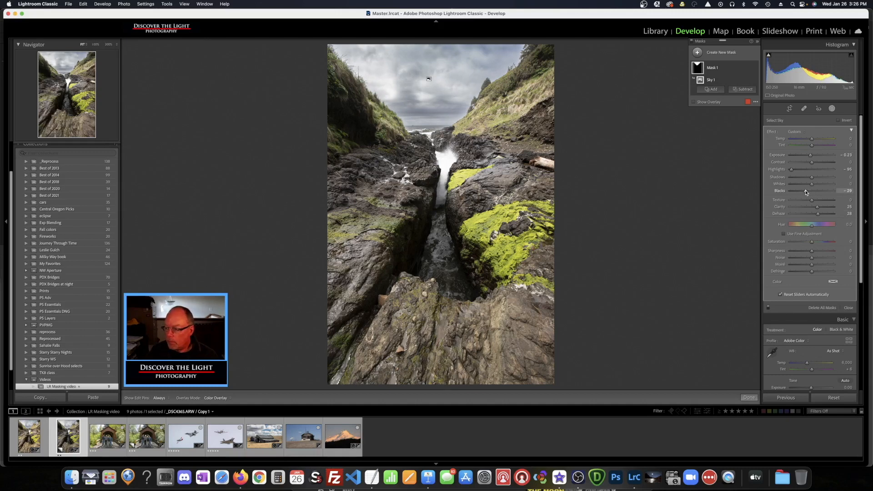
{"action": "mouse_move", "coordinate": [751, 71]}
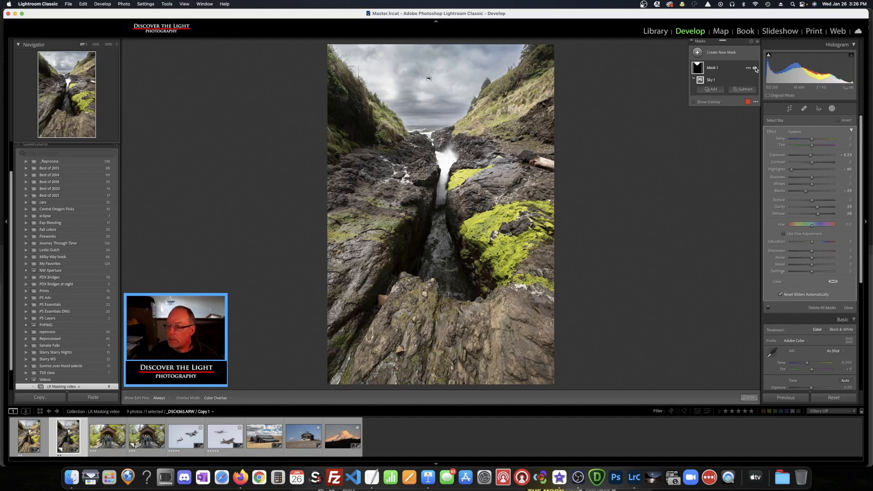
{"action": "left_click", "coordinate": [756, 68]}
Re-enable the sky mask's effect and check its options menu without changes
{"action": "left_click", "coordinate": [756, 69]}
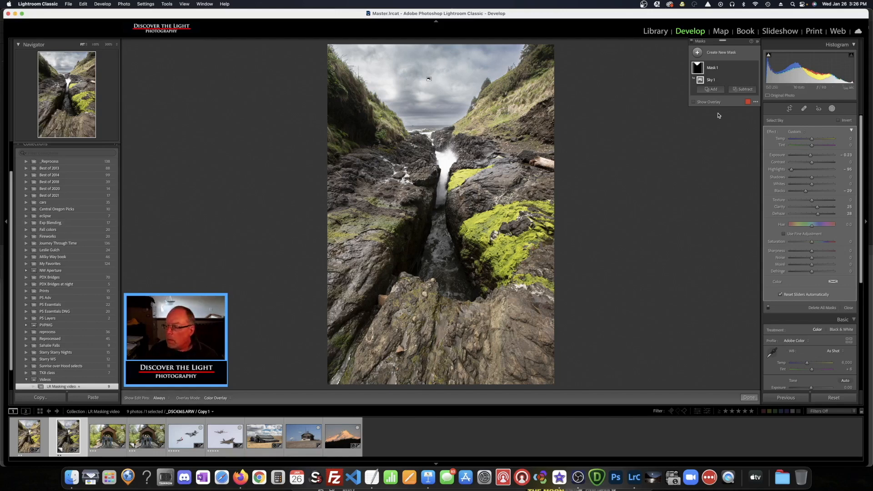
{"action": "mouse_move", "coordinate": [740, 79]}
{"action": "left_click", "coordinate": [748, 69]}
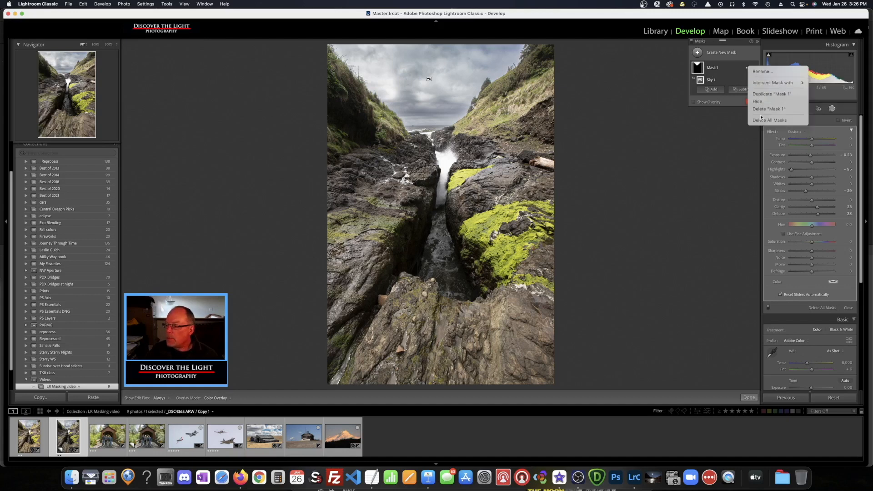
{"action": "left_click", "coordinate": [728, 82]}
{"action": "left_click", "coordinate": [746, 80]}
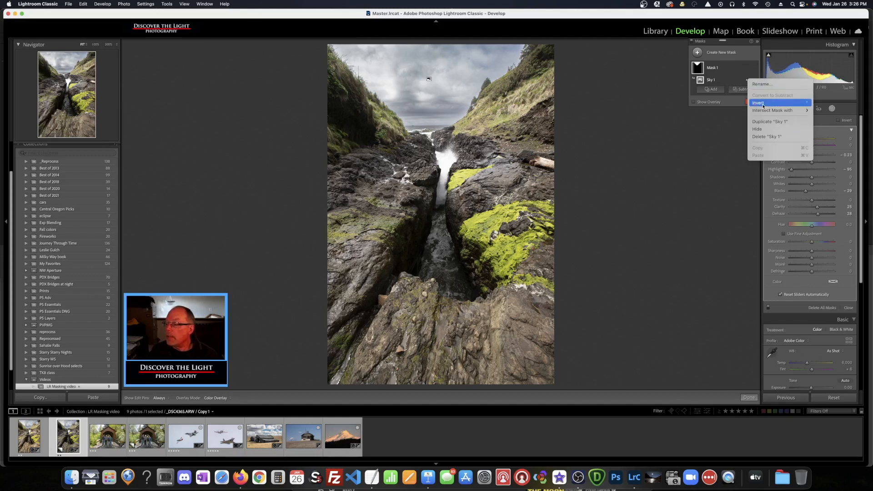
{"action": "left_click", "coordinate": [701, 124]}
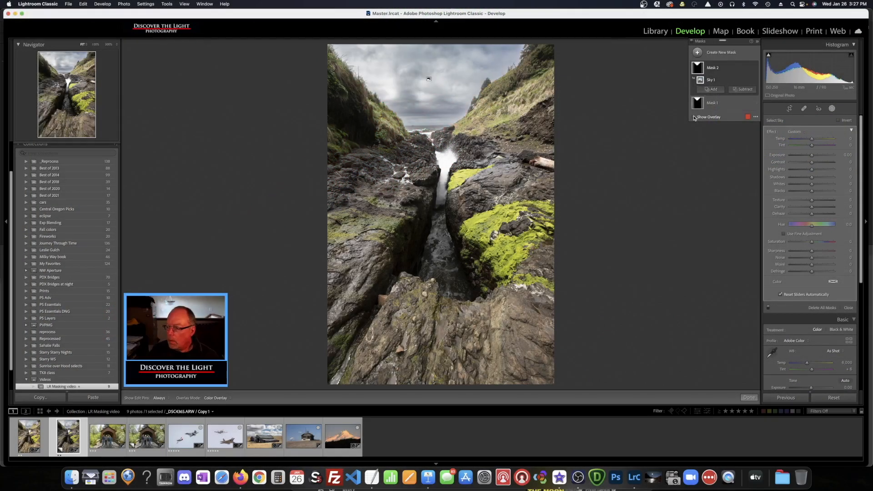
Show the overlay and invert the new Sky 1 selection to cover the land
{"action": "left_click", "coordinate": [694, 117]}
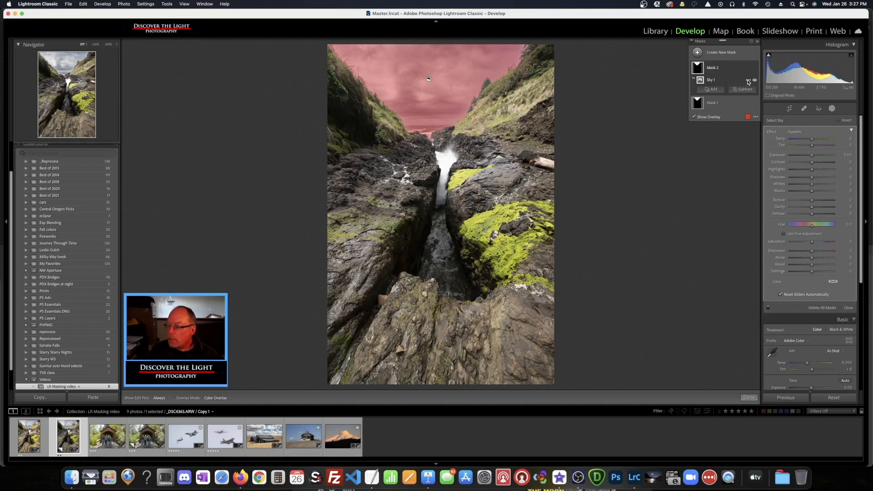
{"action": "left_click", "coordinate": [748, 81]}
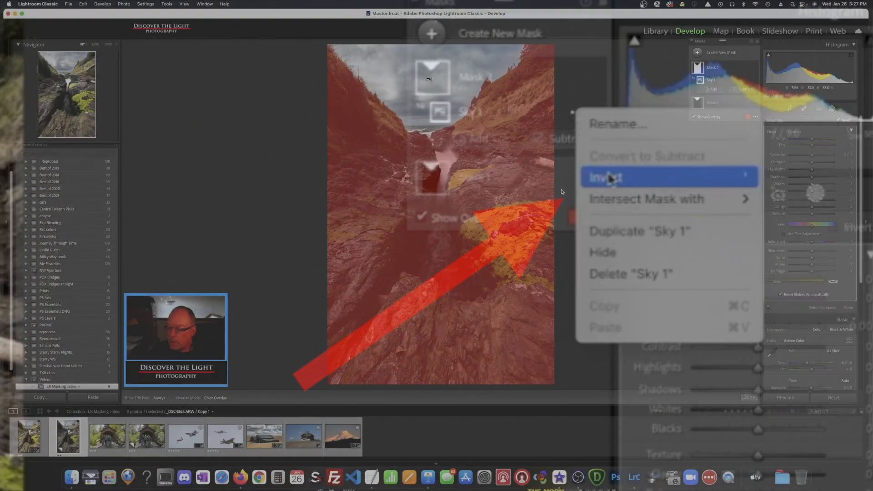
{"action": "left_click", "coordinate": [635, 167]}
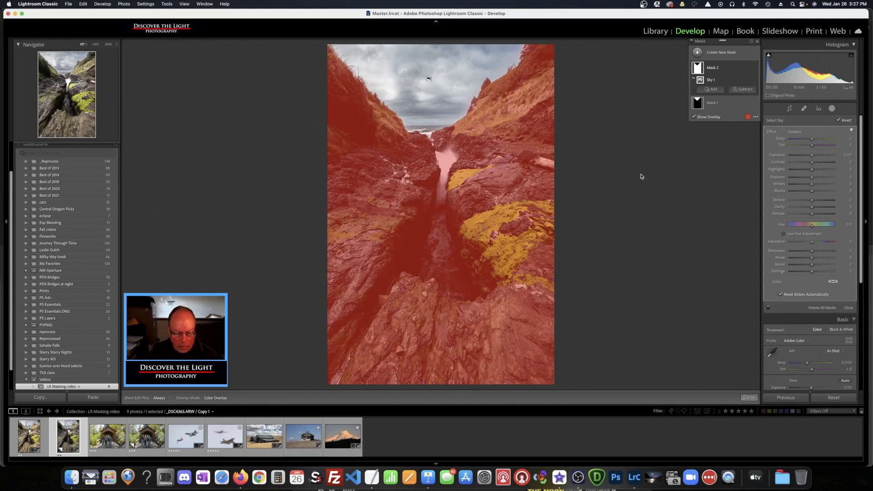
Give the land mask Temp 25, Clarity 20, Highlights −43 and Shadows 29
{"action": "left_click", "coordinate": [694, 117]}
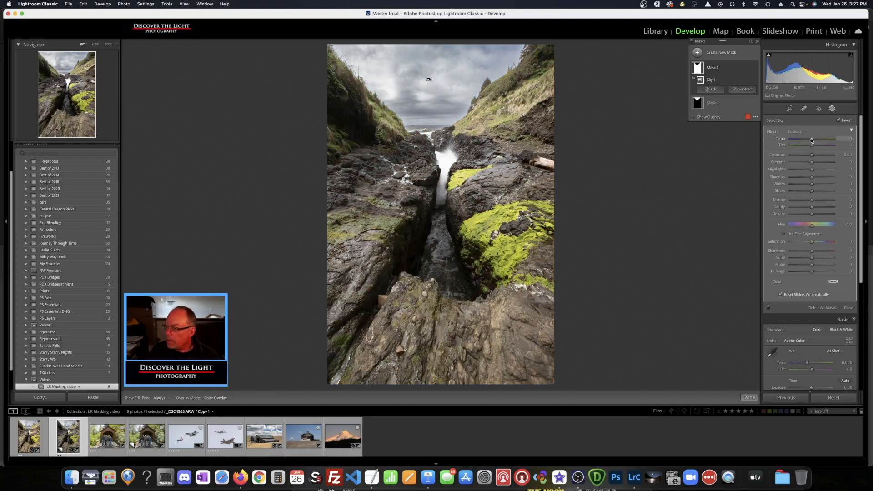
{"action": "left_click_drag", "start_coordinate": [812, 140], "coordinate": [814, 140]}
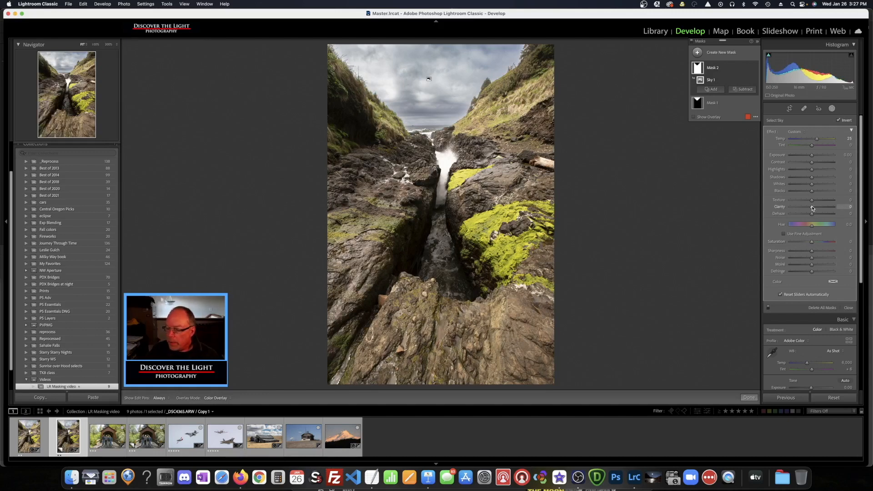
{"action": "left_click_drag", "start_coordinate": [812, 208], "coordinate": [816, 208]}
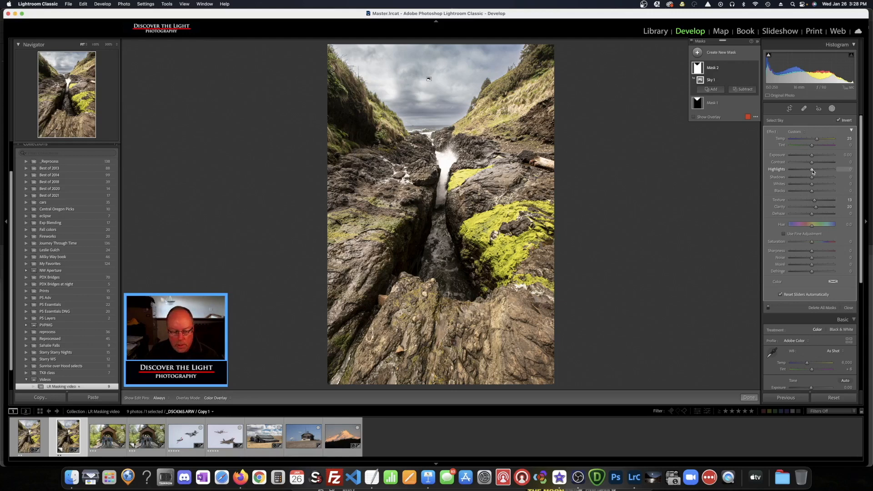
{"action": "left_click_drag", "start_coordinate": [813, 171], "coordinate": [802, 173]}
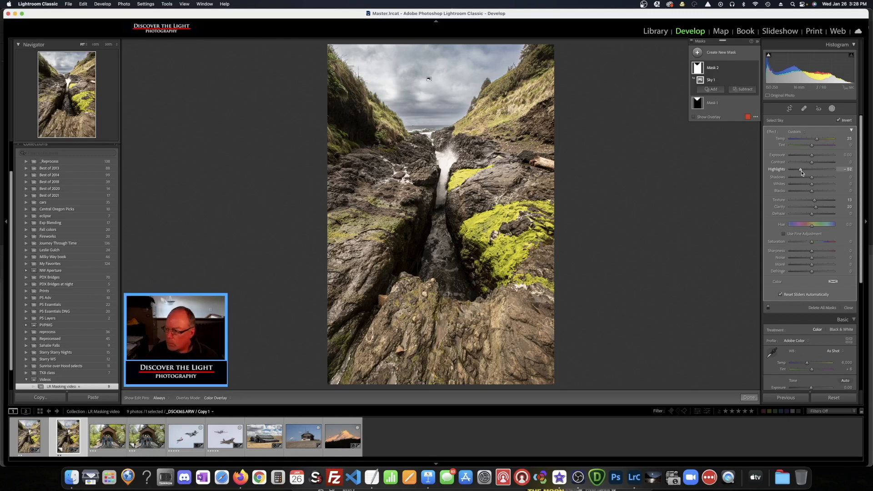
{"action": "left_click_drag", "start_coordinate": [802, 172], "coordinate": [805, 172]}
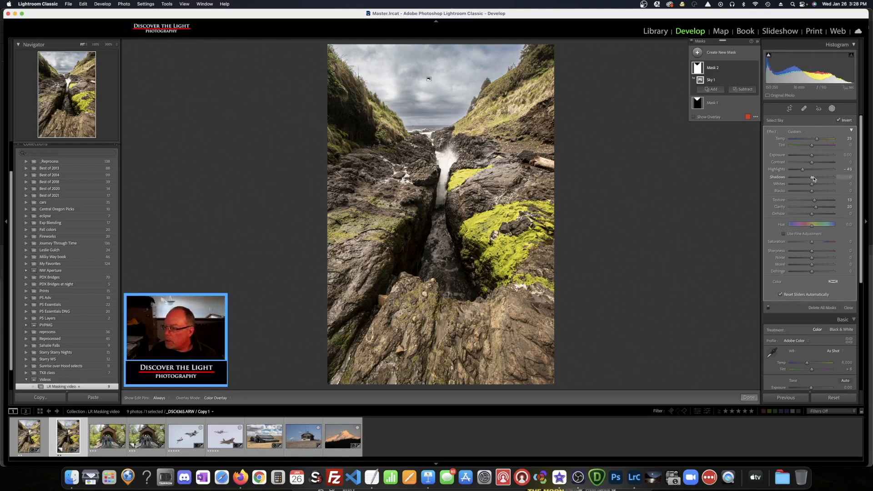
{"action": "left_click_drag", "start_coordinate": [814, 180], "coordinate": [820, 179]}
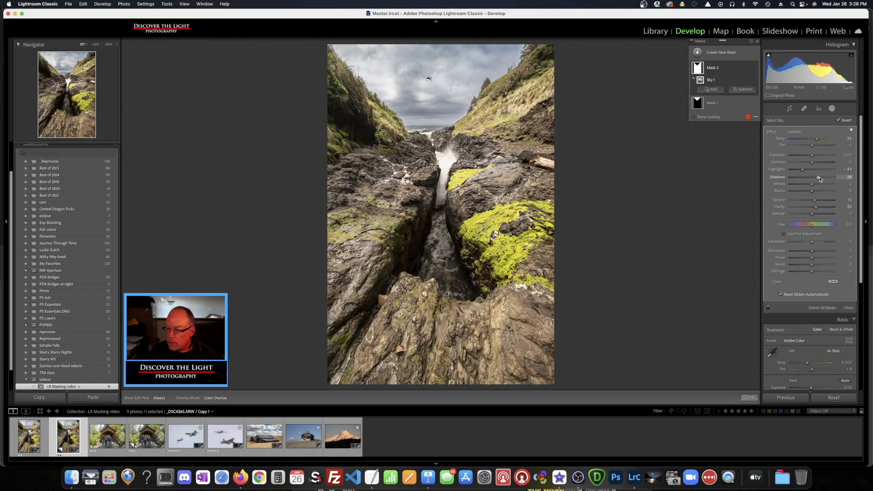
{"action": "left_click_drag", "start_coordinate": [820, 179], "coordinate": [821, 179]}
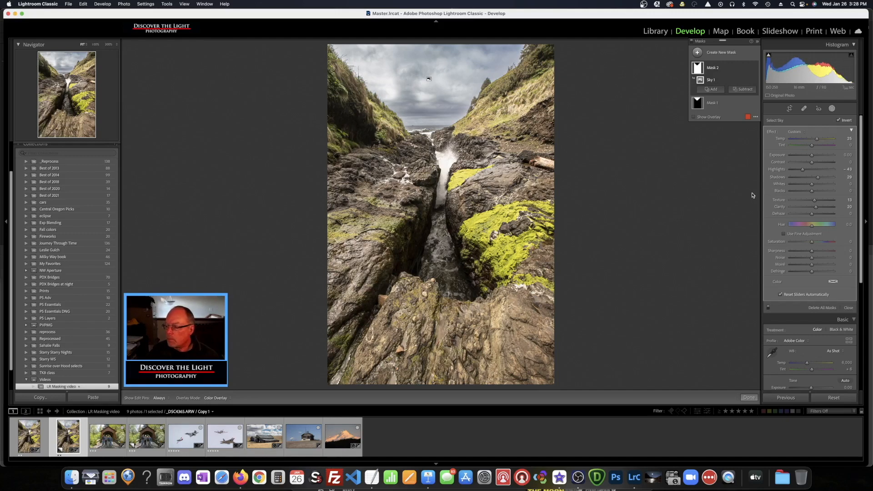
{"action": "mouse_move", "coordinate": [726, 82]}
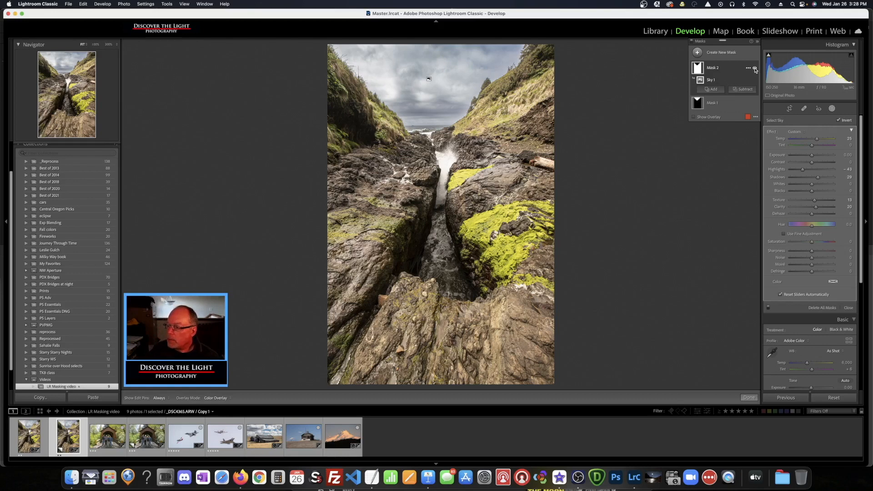
Toggle Mask 2's effect off and on to compare the land before and after
{"action": "left_click", "coordinate": [755, 68]}
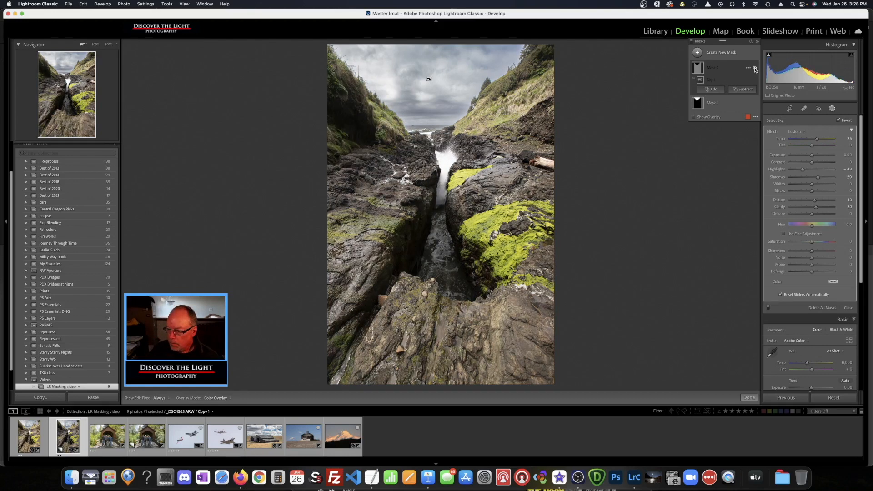
{"action": "left_click", "coordinate": [755, 68]}
{"action": "left_click", "coordinate": [756, 68]}
{"action": "left_click", "coordinate": [755, 69]}
{"action": "left_click", "coordinate": [755, 69]}
{"action": "left_click", "coordinate": [755, 68]}
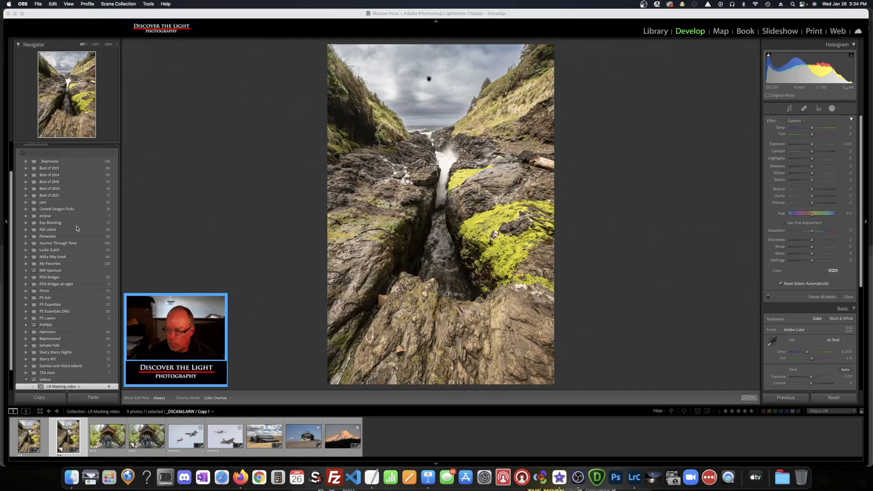
Add a Color Range mask by sampling the yellow-green moss on the rocks
{"action": "left_click", "coordinate": [579, 207]}
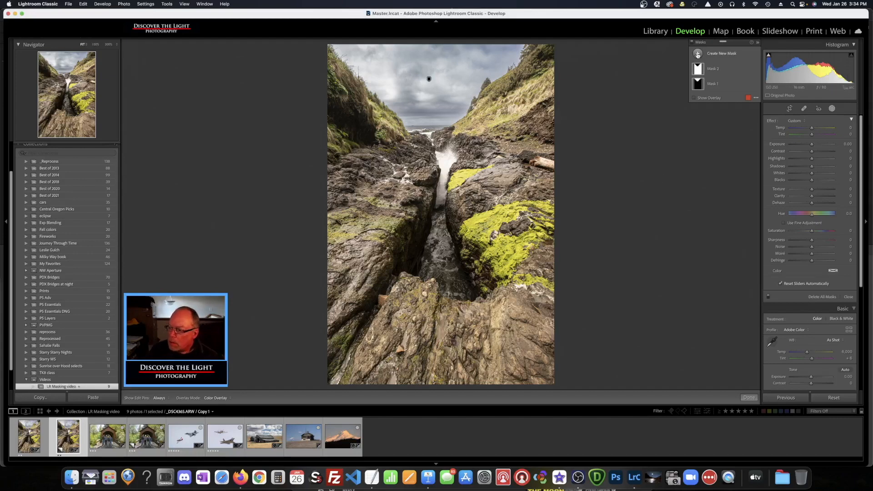
{"action": "left_click", "coordinate": [699, 55]}
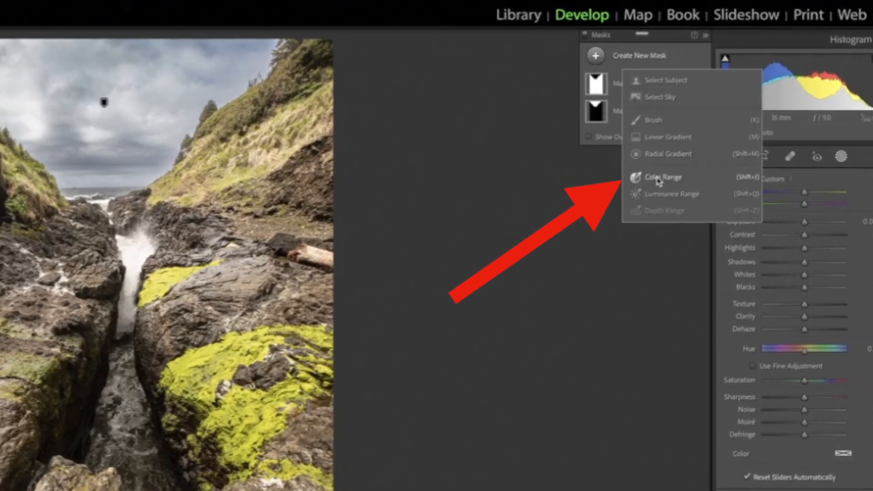
{"action": "left_click", "coordinate": [678, 162]}
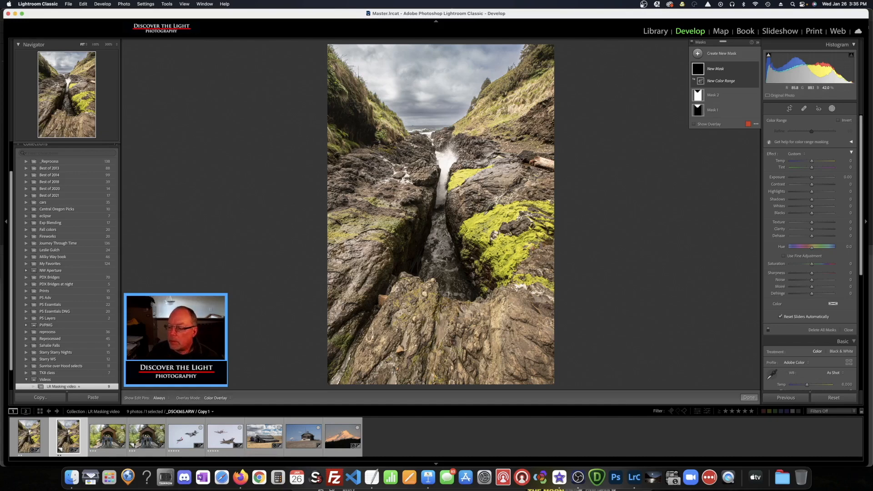
{"action": "left_click", "coordinate": [484, 214]}
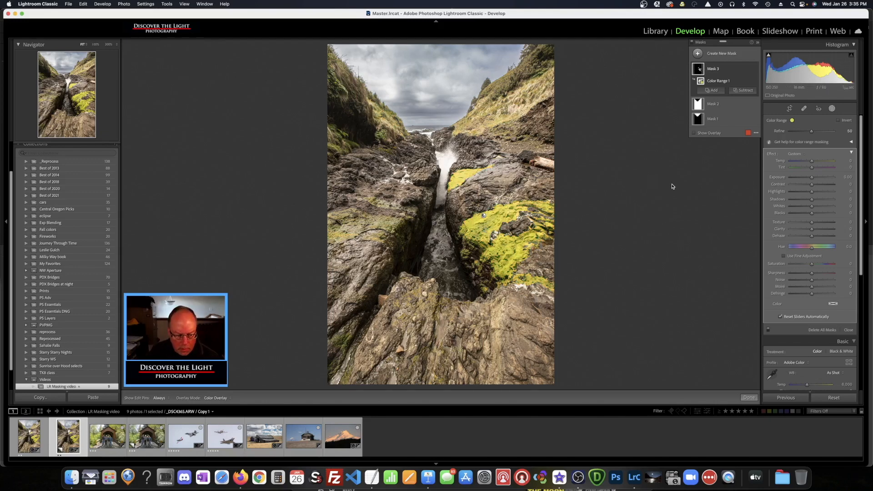
Give the moss mask Whites 22, Clarity 43, Dehaze 13 and Blacks −22
{"action": "left_click_drag", "start_coordinate": [812, 207], "coordinate": [818, 209]}
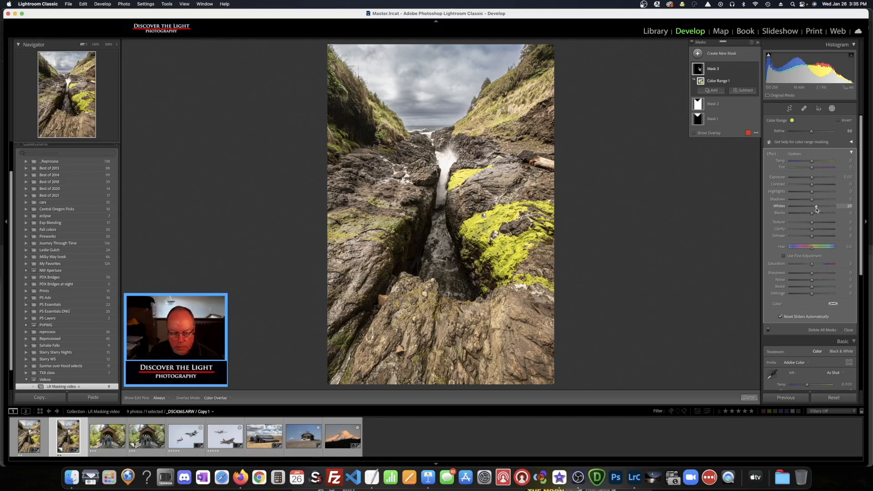
{"action": "left_click_drag", "start_coordinate": [818, 209], "coordinate": [822, 232]}
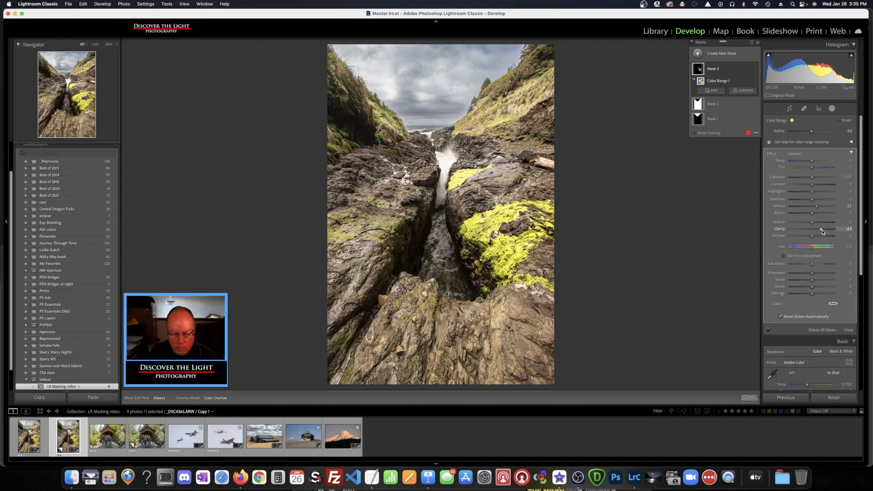
{"action": "left_click_drag", "start_coordinate": [813, 239], "coordinate": [816, 238]}
{"action": "left_click_drag", "start_coordinate": [812, 213], "coordinate": [809, 216]}
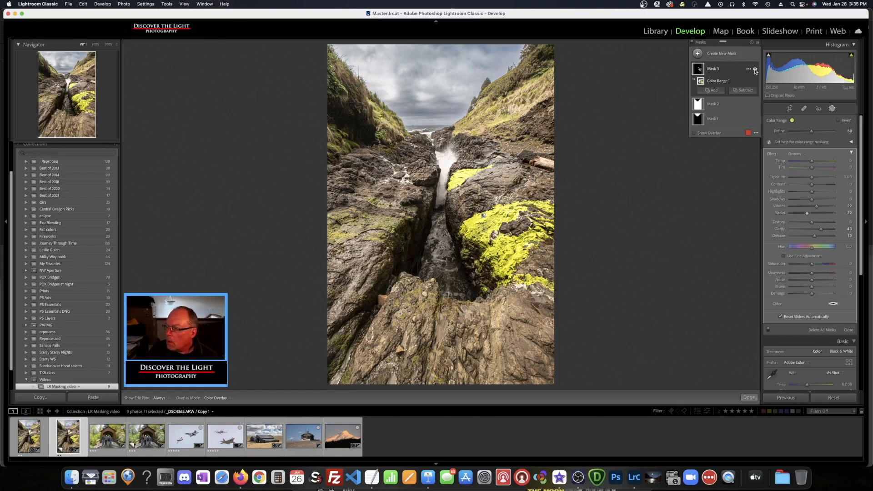
Toggle the moss mask's effect off and on to compare
{"action": "left_click", "coordinate": [757, 70]}
{"action": "left_click", "coordinate": [756, 70]}
{"action": "left_click", "coordinate": [756, 70]}
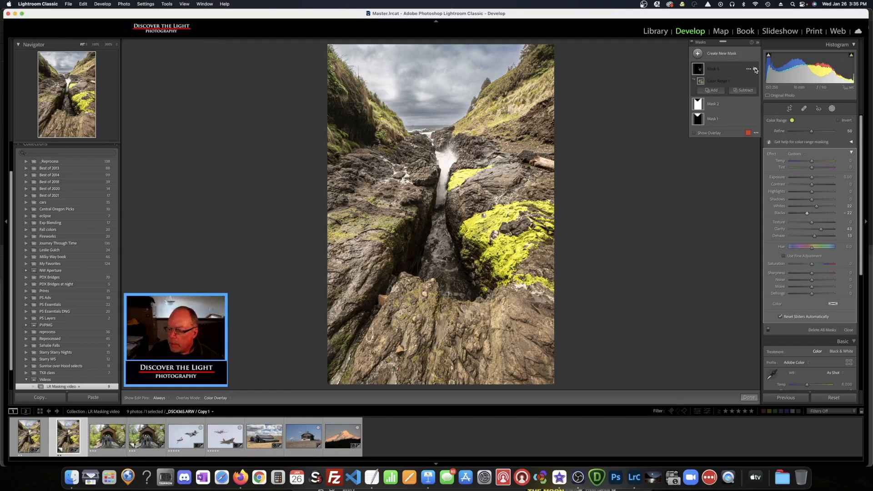
{"action": "left_click", "coordinate": [756, 69]}
{"action": "left_click", "coordinate": [756, 70]}
{"action": "left_click", "coordinate": [756, 70]}
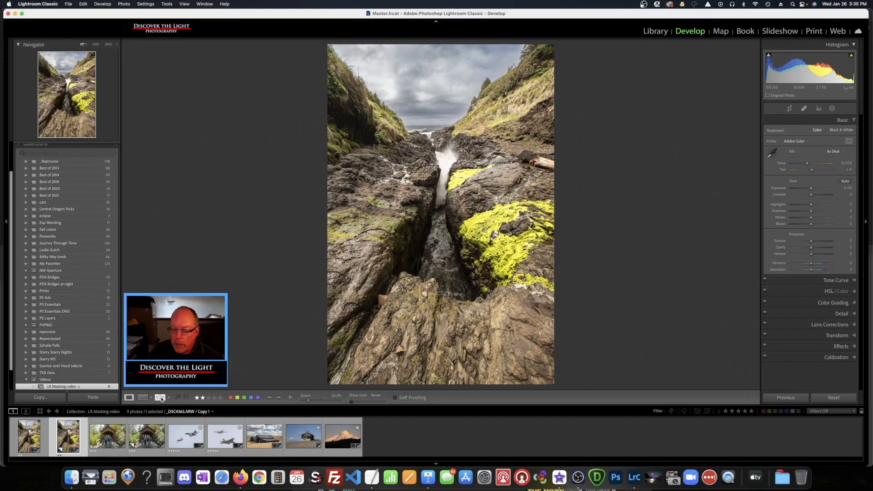
View Before/After side by side with panels hidden, then return to single-image view
{"action": "left_click", "coordinate": [160, 398]}
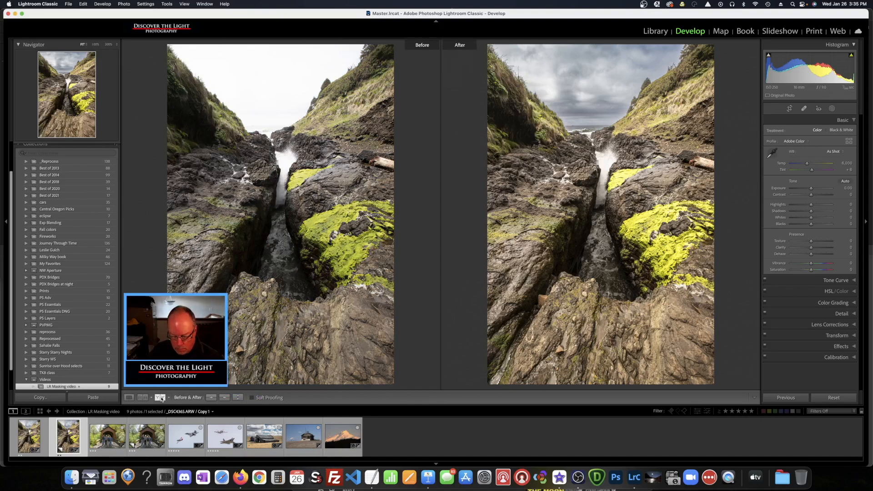
{"action": "key", "text": "shift+Tab"}
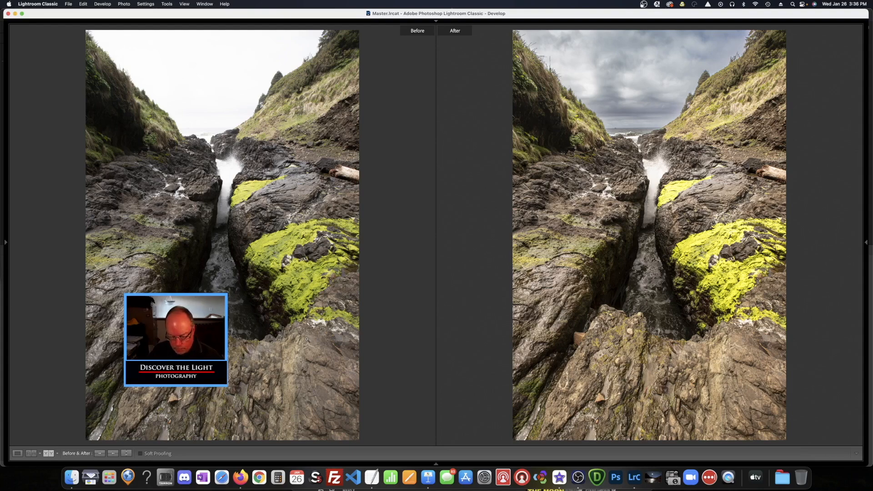
{"action": "key", "text": "shift+Tab"}
{"action": "key", "text": "y"}
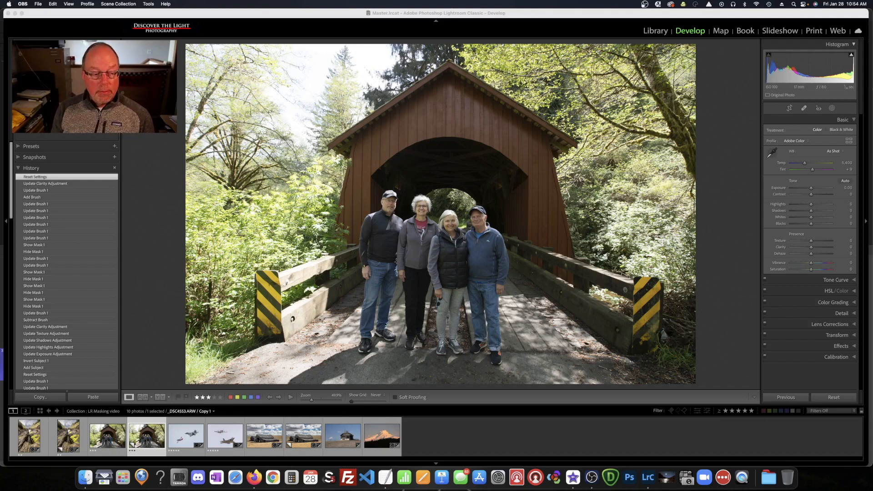
Add a Select Subject mask covering the four people in front of the covered bridge
{"action": "left_click", "coordinate": [65, 143]}
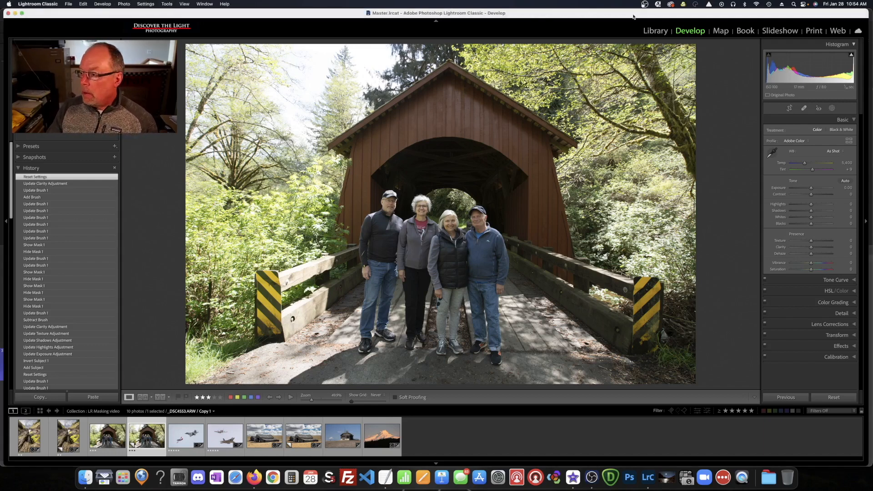
{"action": "left_click", "coordinate": [36, 148]}
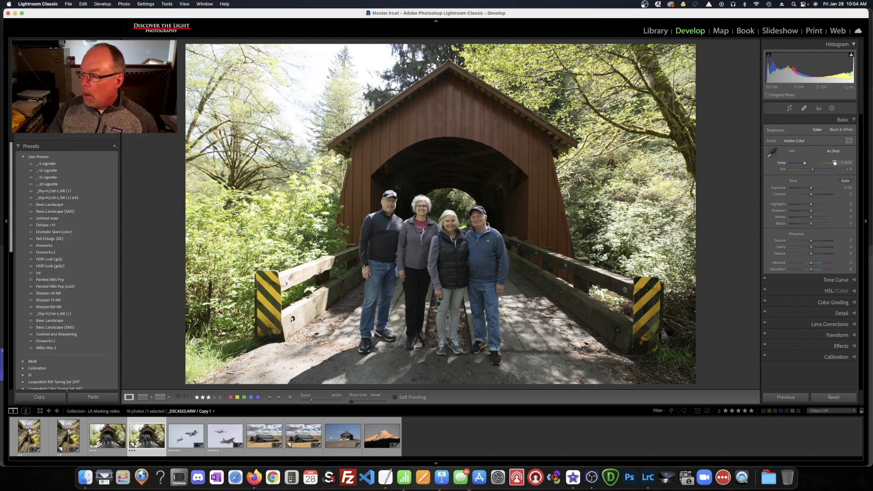
{"action": "left_click", "coordinate": [833, 108]}
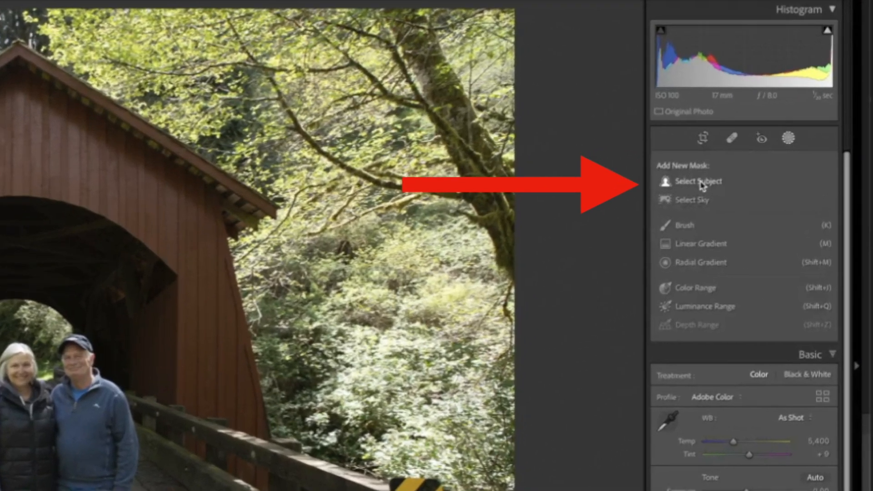
{"action": "left_click", "coordinate": [681, 196]}
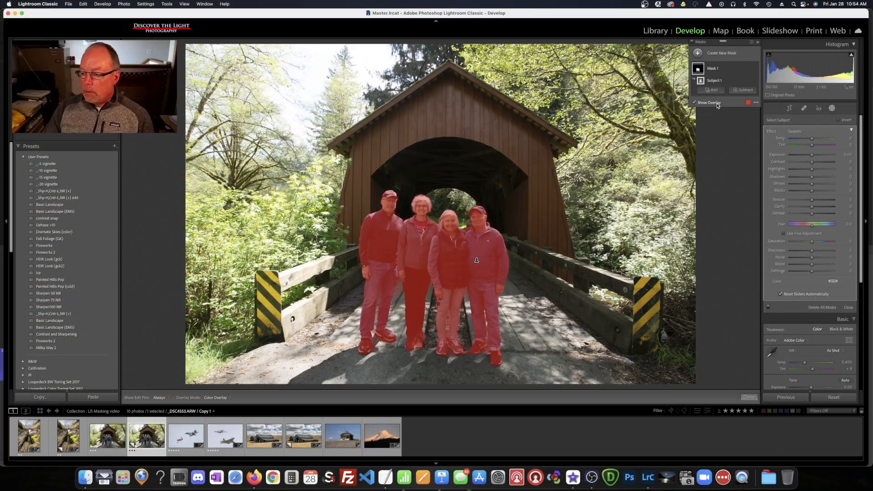
Set the people's mask to Shadows 26, Blacks -9, Temp 17 and Exposure 0.25
{"action": "key", "text": "o"}
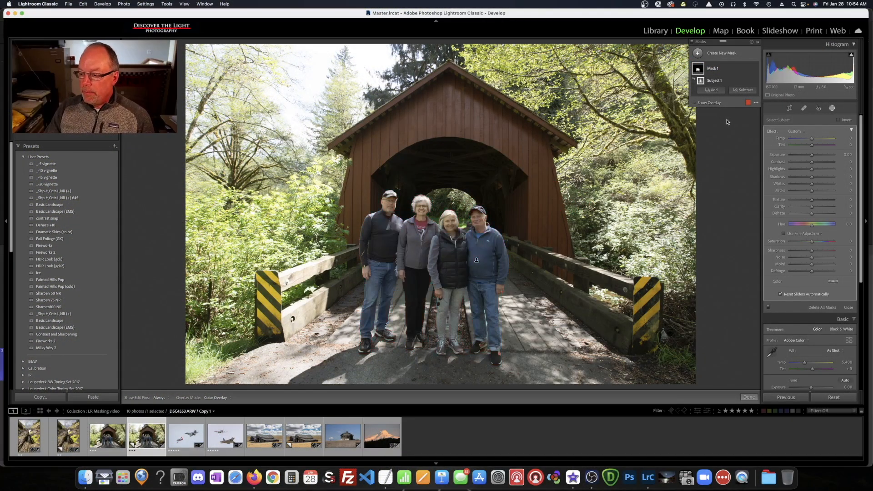
{"action": "key", "text": "o"}
{"action": "key", "text": "o"}
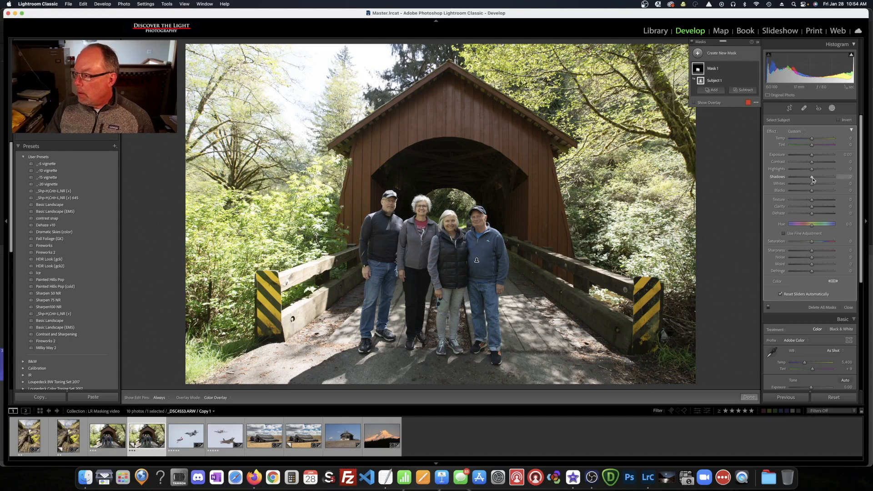
{"action": "left_click_drag", "start_coordinate": [812, 178], "coordinate": [818, 178]}
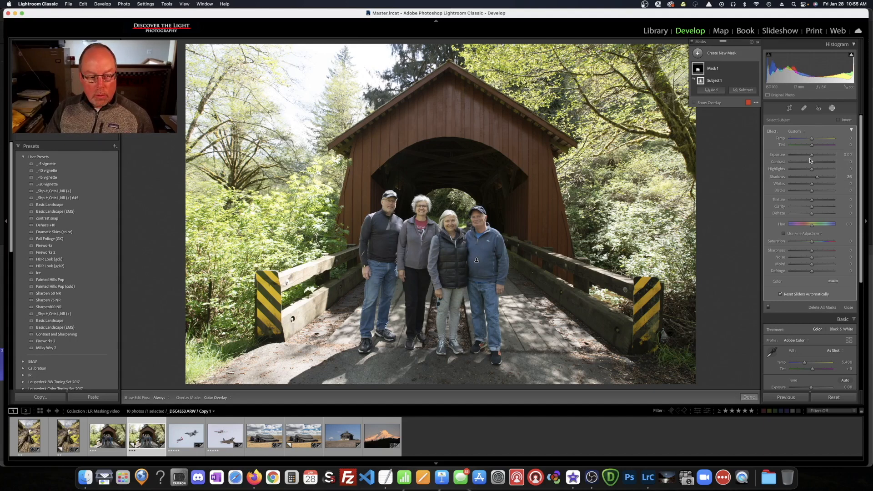
{"action": "left_click_drag", "start_coordinate": [814, 193], "coordinate": [812, 193]}
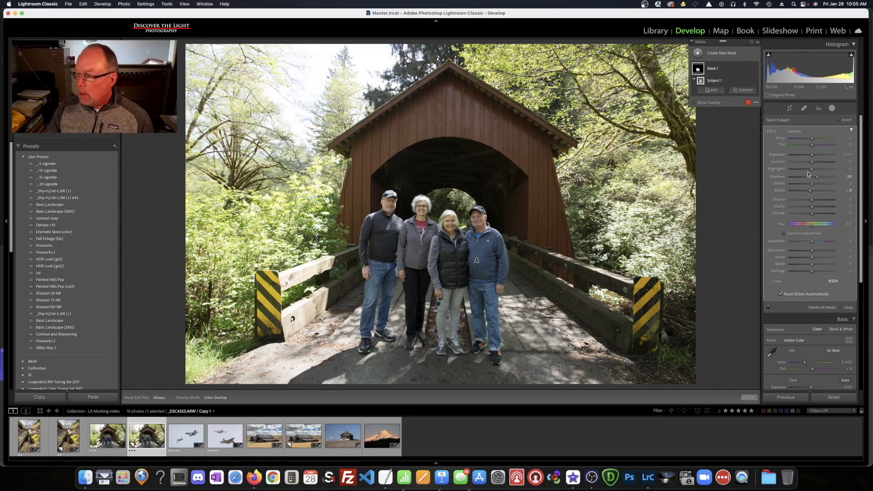
{"action": "left_click_drag", "start_coordinate": [813, 140], "coordinate": [817, 141]}
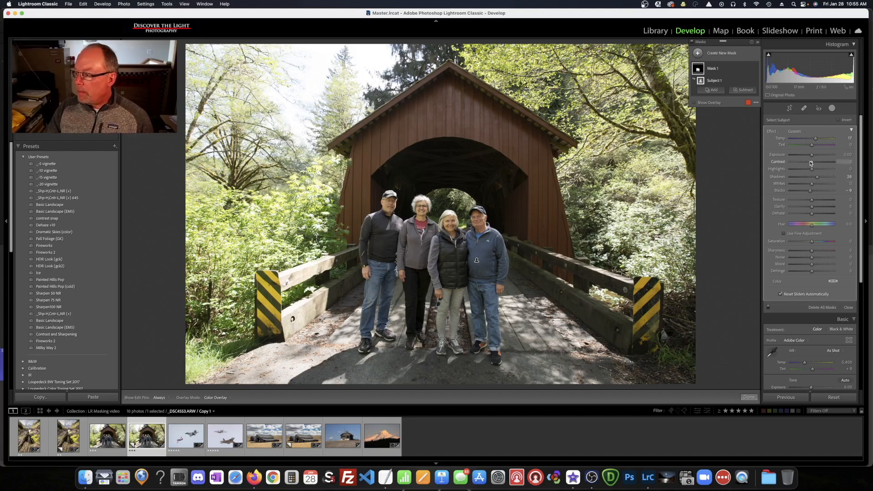
{"action": "left_click_drag", "start_coordinate": [812, 156], "coordinate": [813, 156]}
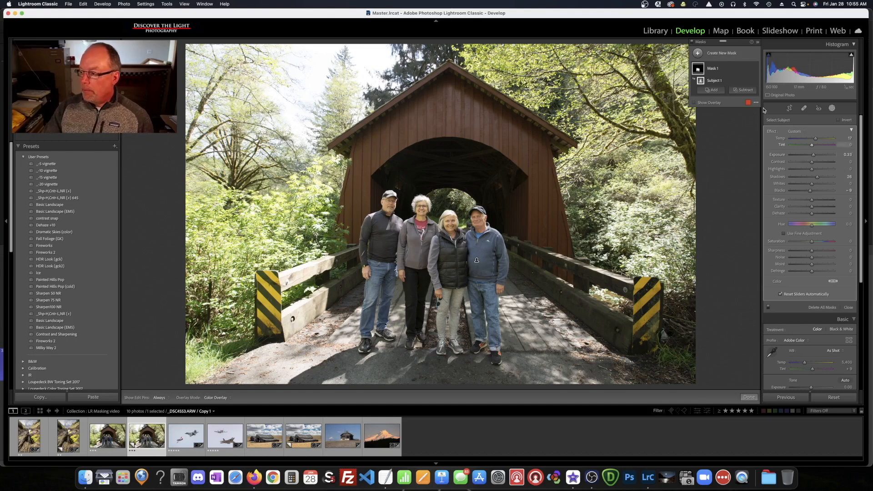
Toggle Mask 1 off and on to compare the people with and without the adjustment
{"action": "mouse_move", "coordinate": [757, 70]}
{"action": "left_click", "coordinate": [756, 69]}
{"action": "left_click", "coordinate": [756, 70]}
{"action": "left_click", "coordinate": [756, 70]}
{"action": "left_click", "coordinate": [756, 69]}
{"action": "left_click", "coordinate": [756, 69]}
{"action": "left_click", "coordinate": [756, 70]}
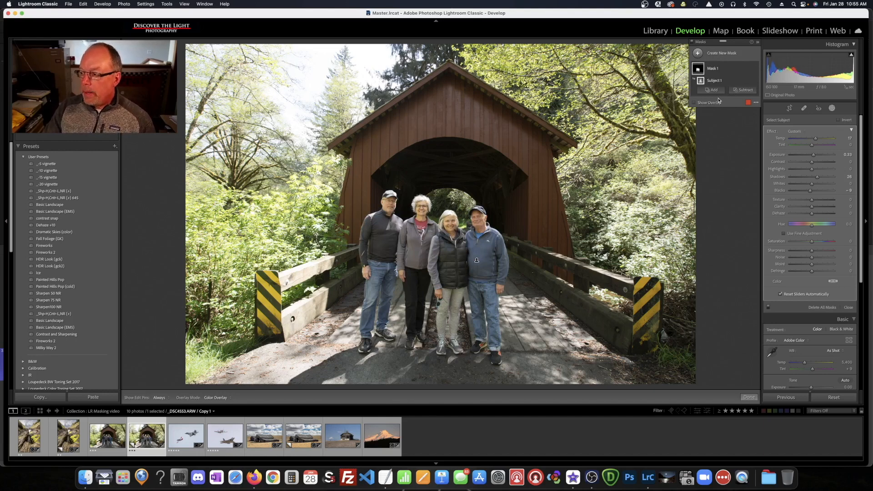
{"action": "left_click", "coordinate": [698, 53]}
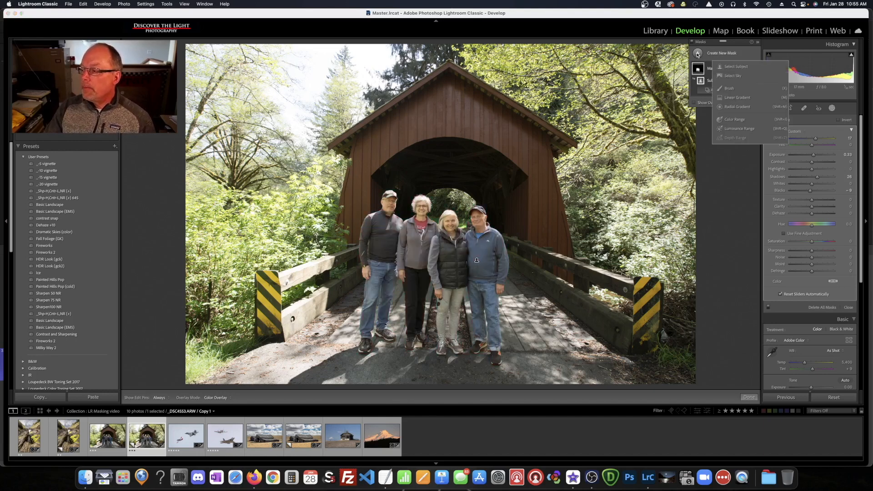
Add a Select Subject mask of the four people and invert it to cover the background
{"action": "left_click", "coordinate": [730, 68]}
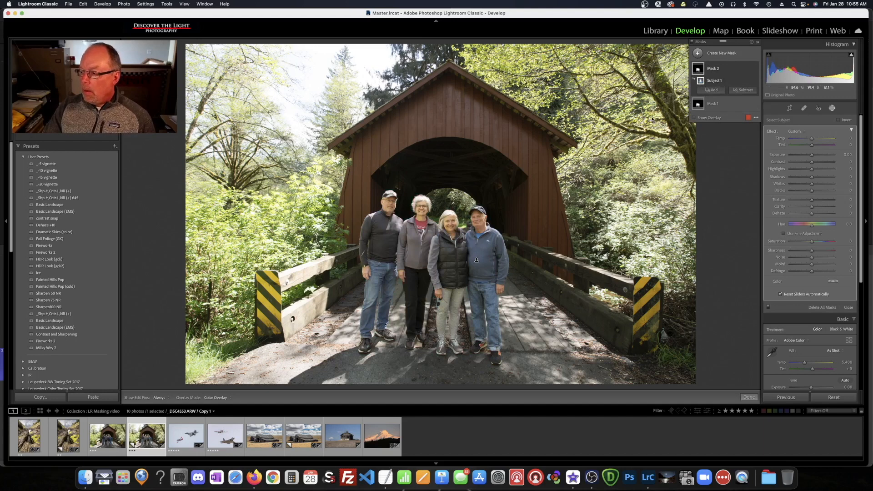
{"action": "key", "text": "o"}
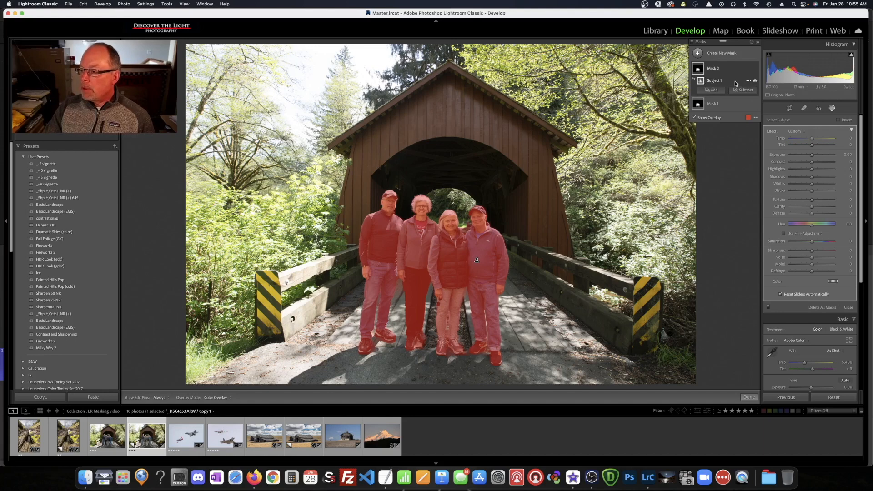
{"action": "left_click", "coordinate": [749, 82]}
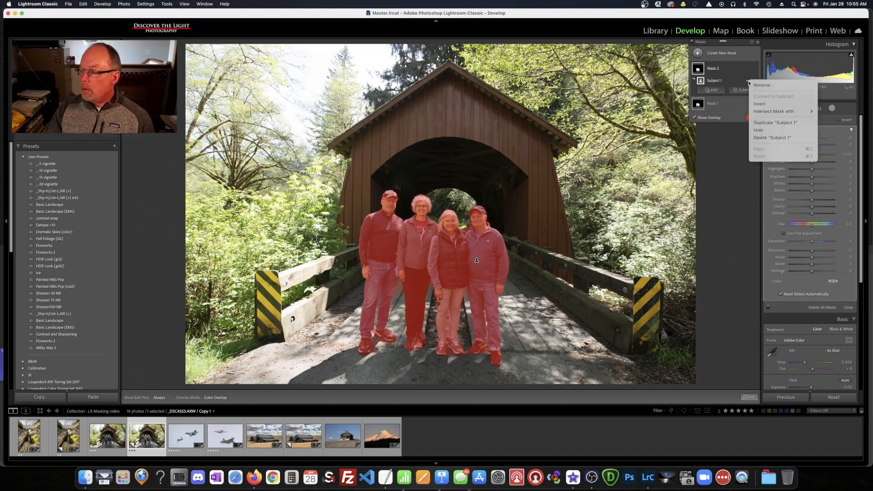
{"action": "left_click", "coordinate": [758, 105]}
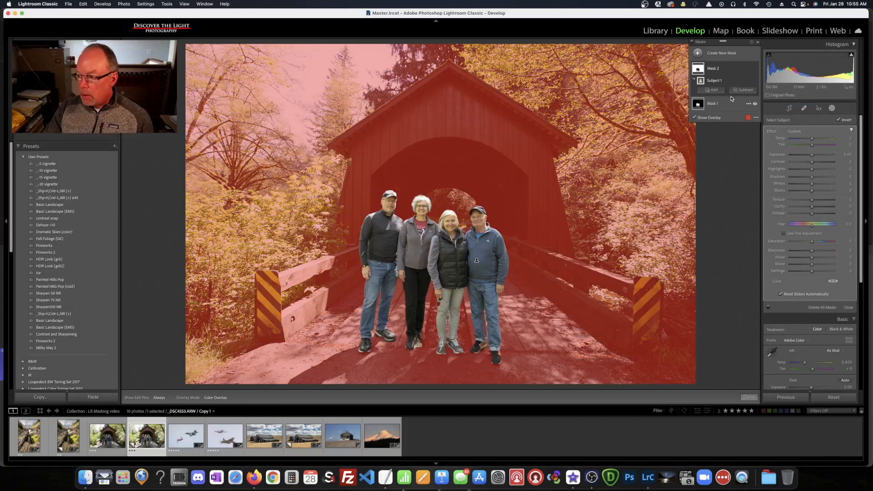
{"action": "key", "text": "o"}
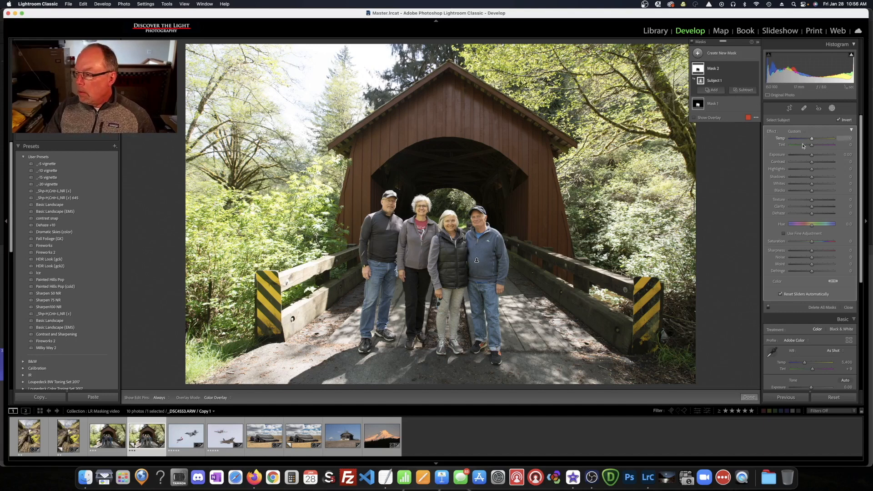
Tone down the background: Temp -10, lower Exposure, Highlights -72, Shadows 50, Texture -25, Clarity about -29
{"action": "left_click_drag", "start_coordinate": [812, 139], "coordinate": [810, 139]}
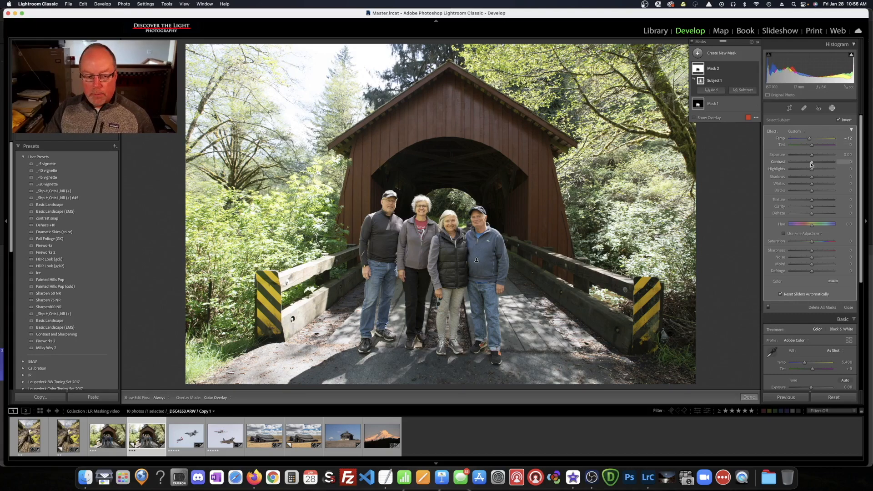
{"action": "left_click_drag", "start_coordinate": [812, 155], "coordinate": [810, 156]}
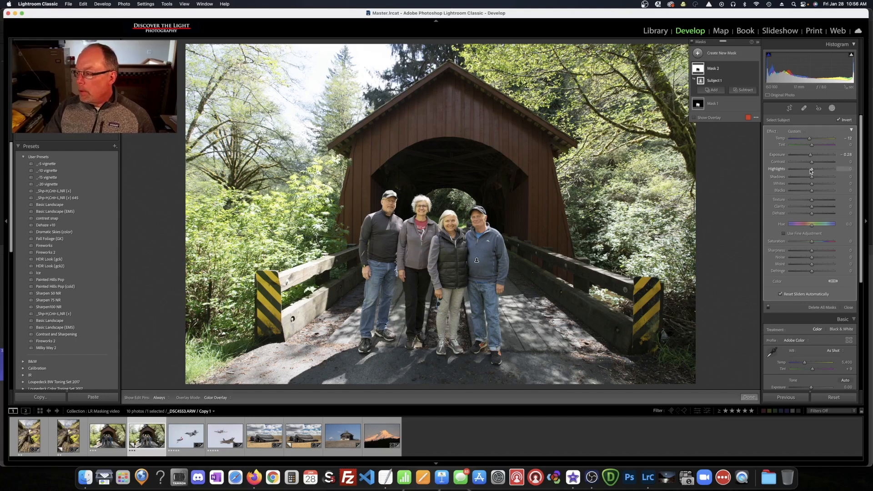
{"action": "left_click_drag", "start_coordinate": [813, 171], "coordinate": [797, 173]}
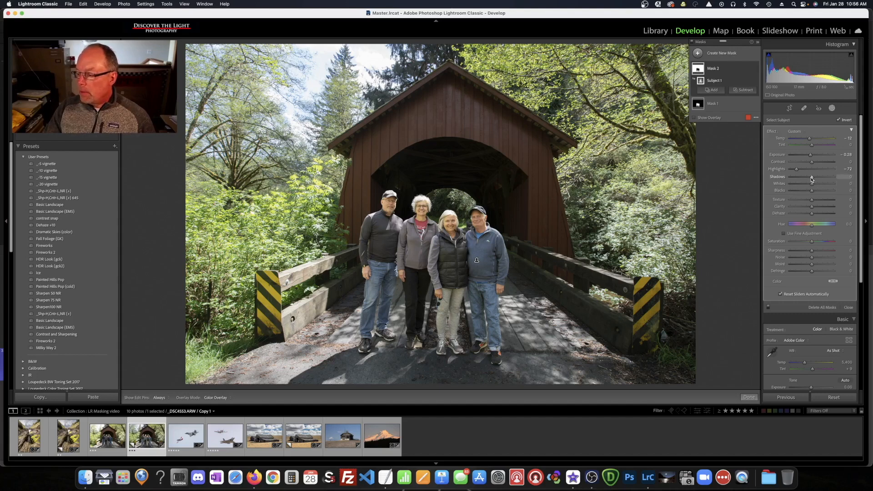
{"action": "left_click_drag", "start_coordinate": [812, 177], "coordinate": [823, 178]}
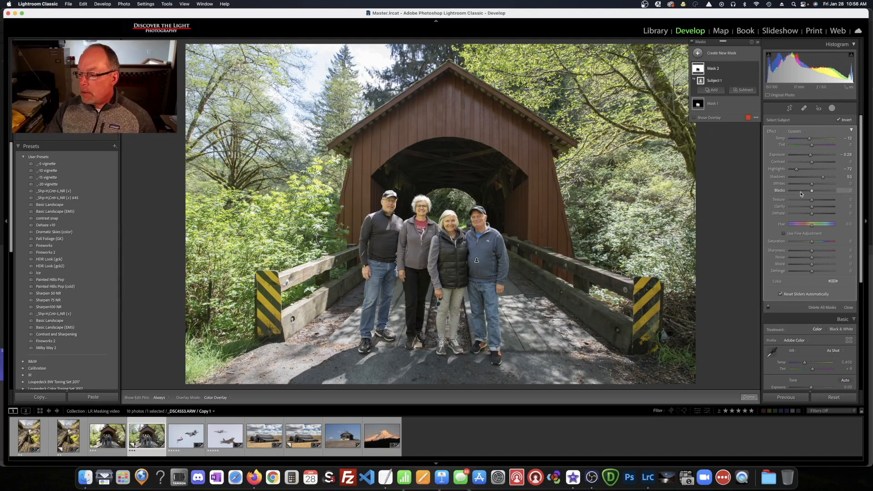
{"action": "left_click_drag", "start_coordinate": [812, 202], "coordinate": [808, 203]}
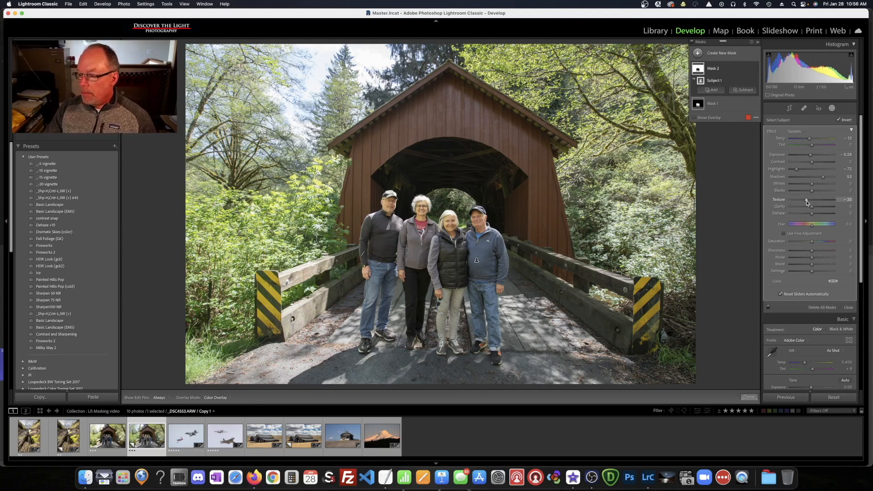
{"action": "left_click_drag", "start_coordinate": [811, 208], "coordinate": [807, 209]}
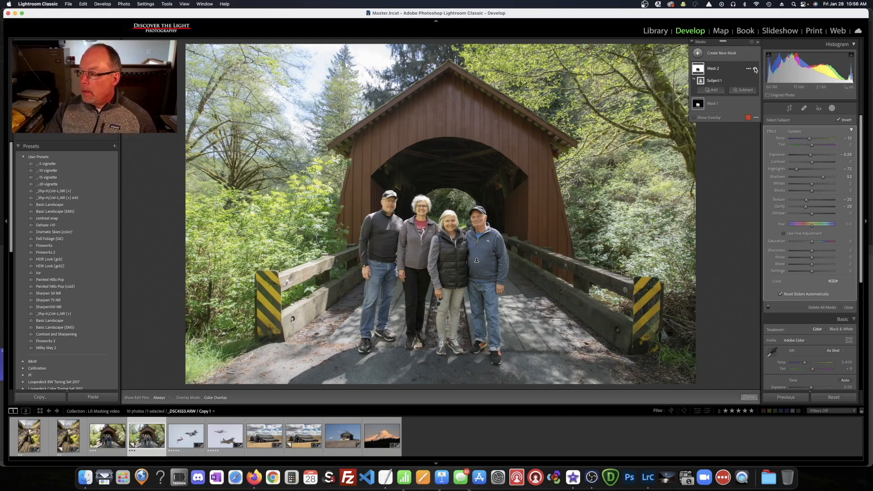
{"action": "left_click", "coordinate": [756, 69]}
{"action": "left_click", "coordinate": [756, 69]}
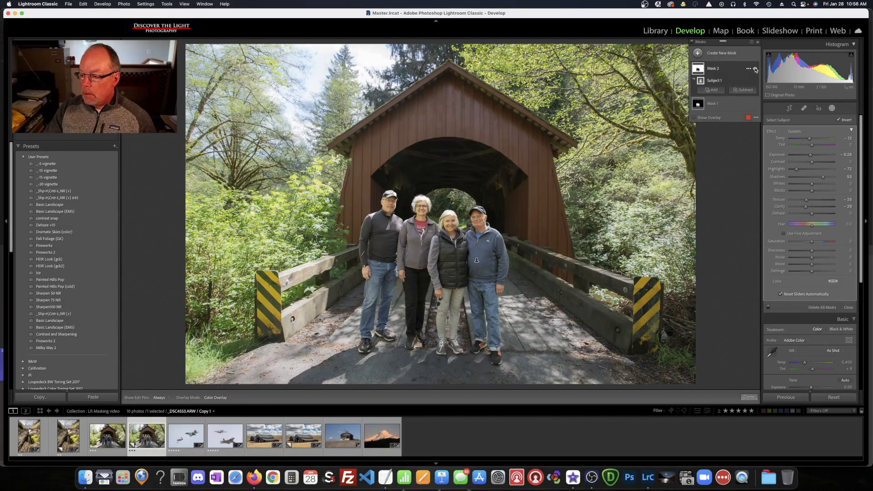
{"action": "left_click", "coordinate": [756, 69]}
{"action": "left_click", "coordinate": [756, 69]}
{"action": "left_click", "coordinate": [756, 69]}
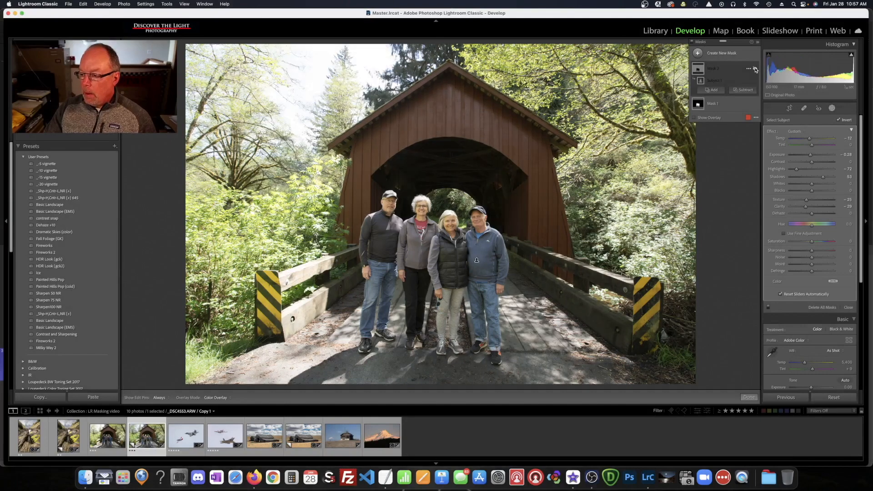
{"action": "left_click", "coordinate": [756, 69]}
{"action": "left_click", "coordinate": [755, 70]}
{"action": "left_click", "coordinate": [756, 69]}
{"action": "left_click", "coordinate": [755, 70]}
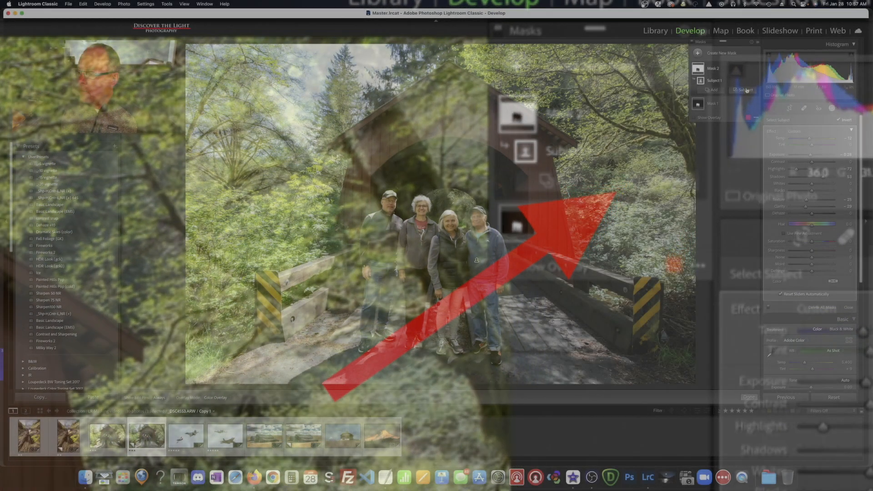
Subtract a brushed area from Mask 2, painting with the mask list and pins hidden
{"action": "left_click", "coordinate": [745, 90]}
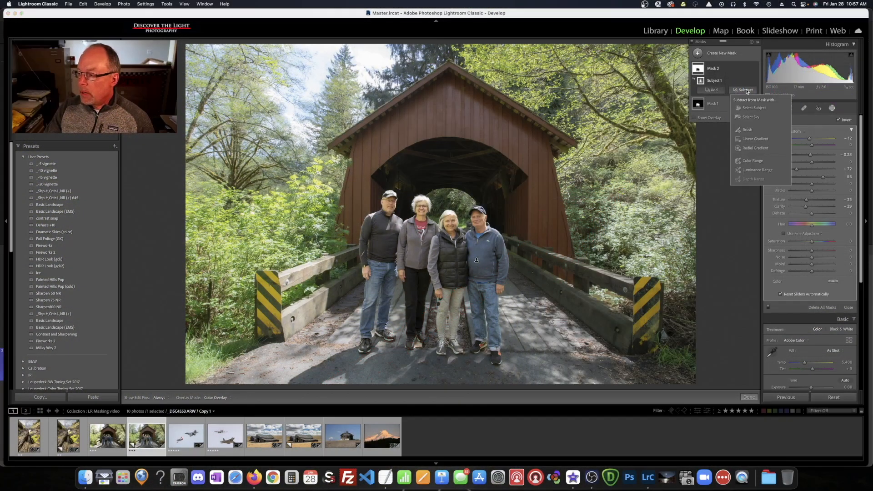
{"action": "left_click", "coordinate": [746, 130]}
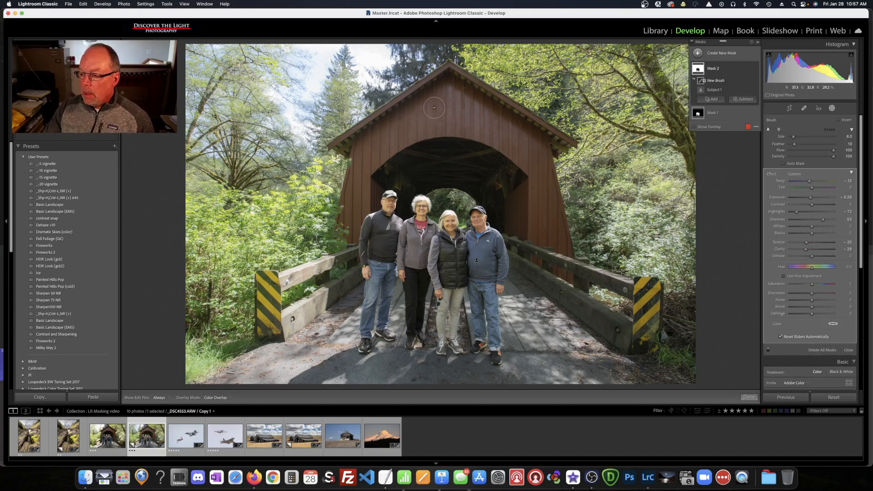
{"action": "key", "text": "h"}
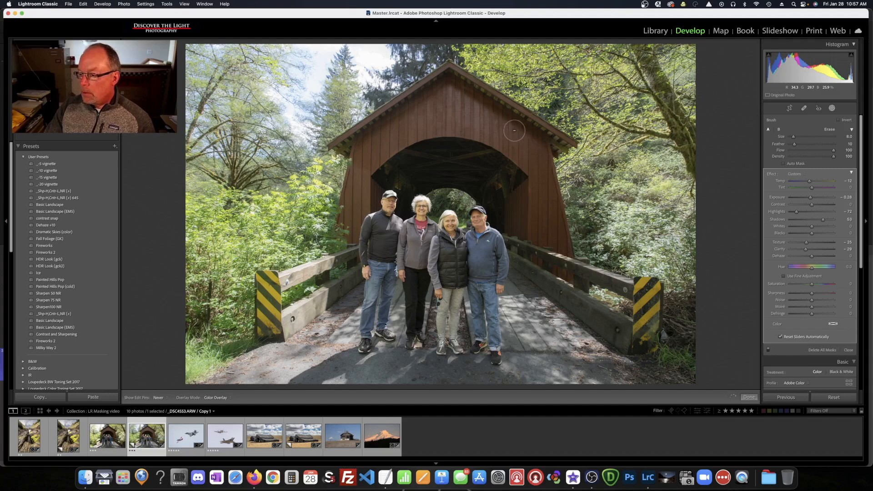
{"action": "key", "text": "h"}
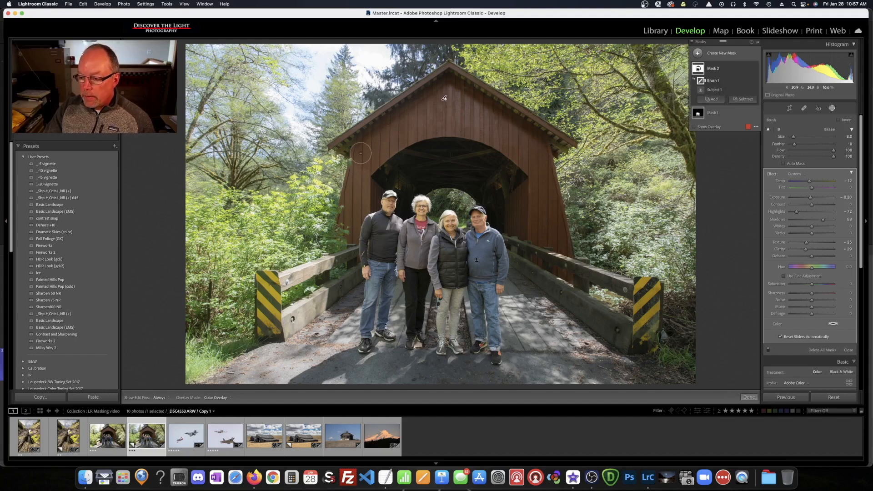
{"action": "key", "text": "h"}
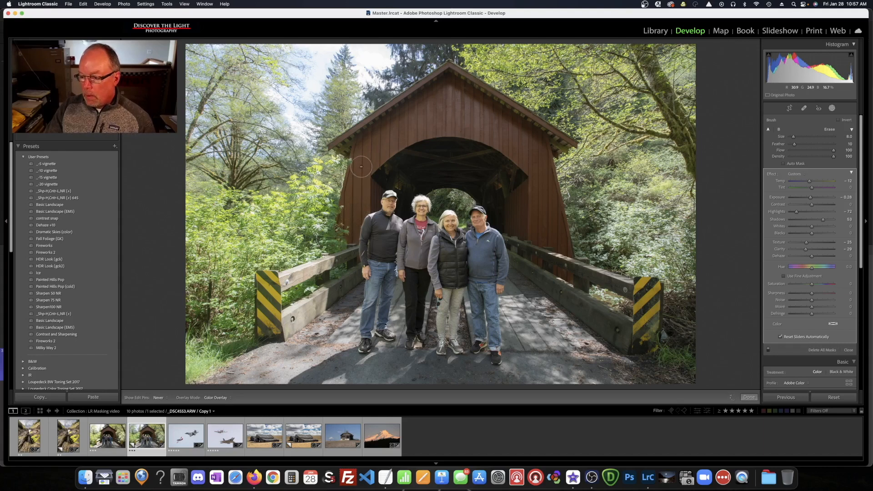
{"action": "key", "text": "h"}
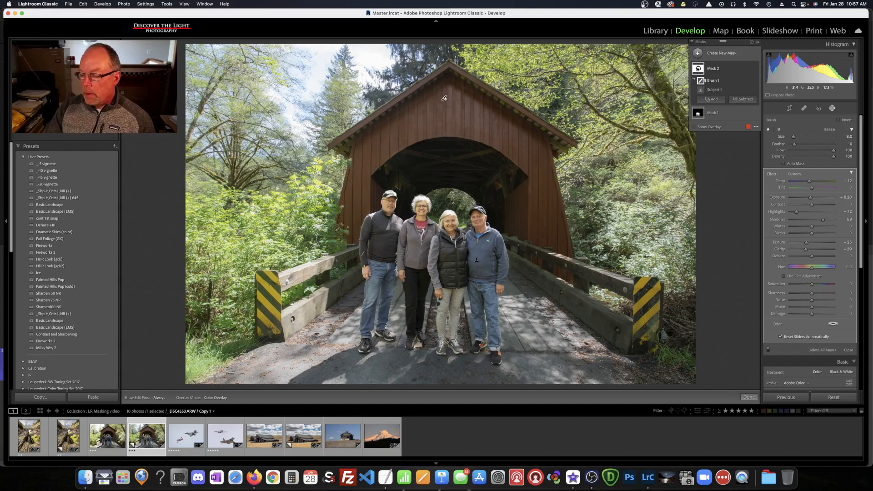
Compare Mask 2 on and off, then start a new Brush mask
{"action": "left_click", "coordinate": [756, 69]}
{"action": "left_click", "coordinate": [756, 69]}
{"action": "left_click", "coordinate": [756, 70]}
{"action": "left_click", "coordinate": [756, 69]}
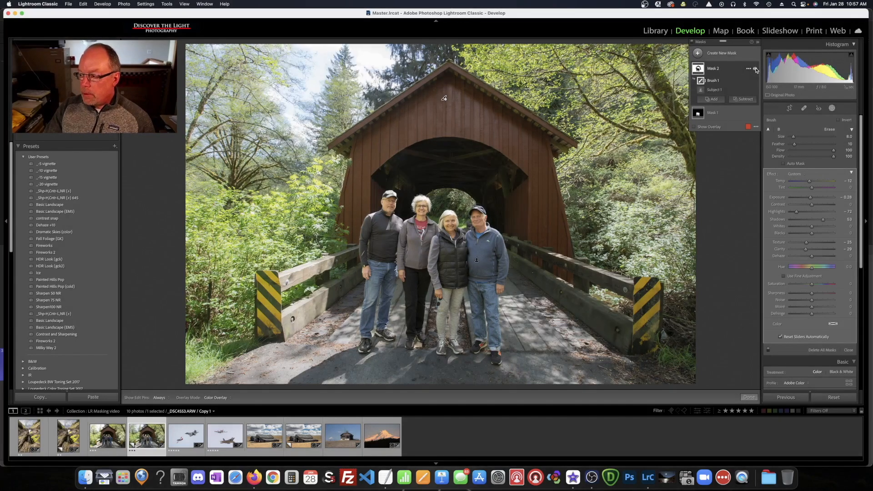
{"action": "left_click", "coordinate": [756, 69]}
{"action": "left_click", "coordinate": [756, 70]}
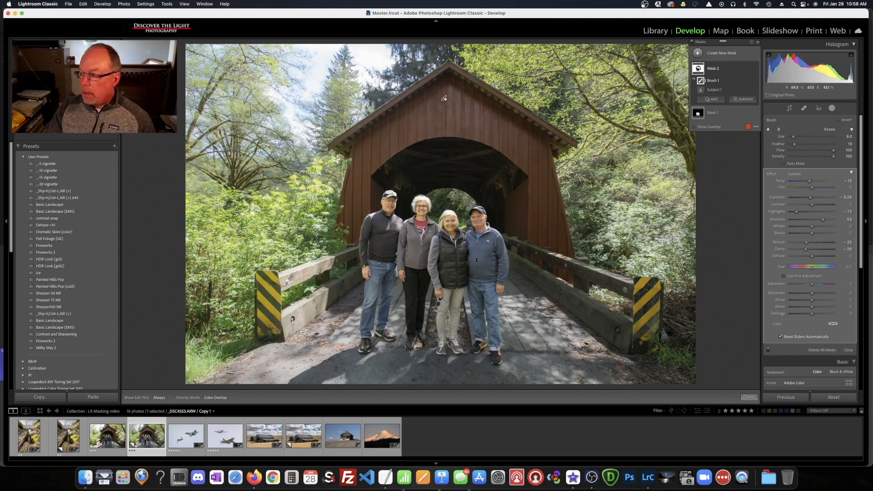
{"action": "left_click", "coordinate": [698, 53]}
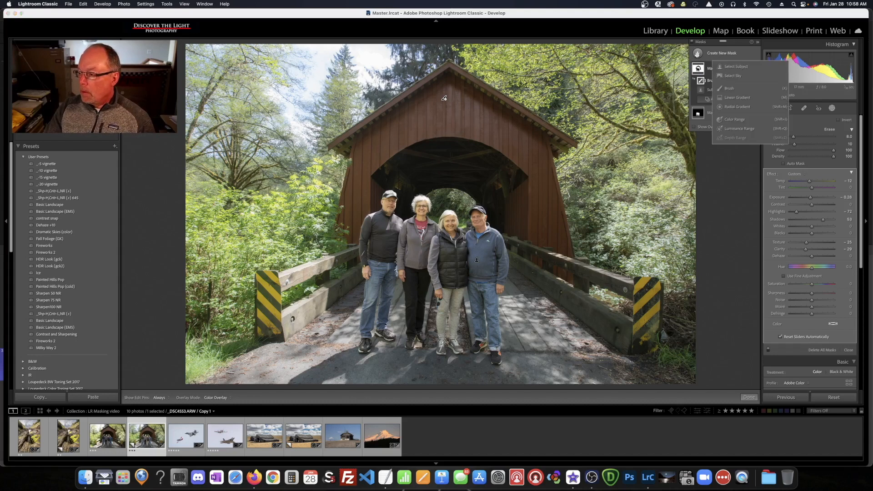
{"action": "left_click", "coordinate": [728, 89]}
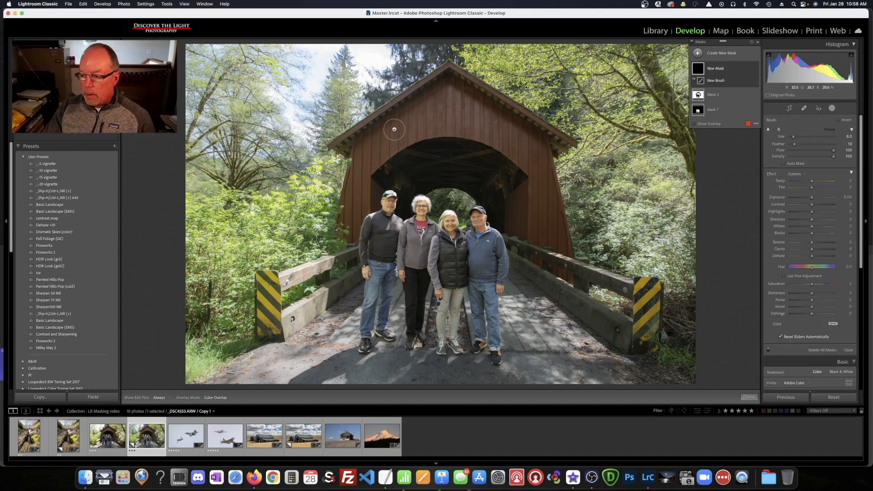
Brush Mask 3 along the covered bridge's roof edge and right side, then set Clarity 46
{"action": "key", "text": "o"}
{"action": "key", "text": "h"}
{"action": "mouse_move", "coordinate": [360, 146]}
{"action": "left_mouse_down"}
{"action": "mouse_move", "coordinate": [449, 86]}
{"action": "mouse_move", "coordinate": [528, 134]}
{"action": "mouse_move", "coordinate": [543, 160]}
{"action": "left_mouse_up"}
{"action": "mouse_move", "coordinate": [545, 170]}
{"action": "left_mouse_down"}
{"action": "mouse_move", "coordinate": [566, 270]}
{"action": "mouse_move", "coordinate": [536, 242]}
{"action": "mouse_move", "coordinate": [537, 179]}
{"action": "mouse_move", "coordinate": [550, 239]}
{"action": "mouse_move", "coordinate": [533, 165]}
{"action": "mouse_move", "coordinate": [490, 133]}
{"action": "mouse_move", "coordinate": [445, 125]}
{"action": "mouse_move", "coordinate": [463, 127]}
{"action": "mouse_move", "coordinate": [447, 107]}
{"action": "mouse_move", "coordinate": [459, 109]}
{"action": "mouse_move", "coordinate": [472, 119]}
{"action": "mouse_move", "coordinate": [446, 114]}
{"action": "mouse_move", "coordinate": [426, 123]}
{"action": "mouse_move", "coordinate": [447, 122]}
{"action": "mouse_move", "coordinate": [424, 129]}
{"action": "mouse_move", "coordinate": [444, 127]}
{"action": "mouse_move", "coordinate": [400, 140]}
{"action": "mouse_move", "coordinate": [372, 161]}
{"action": "mouse_move", "coordinate": [361, 150]}
{"action": "mouse_move", "coordinate": [345, 216]}
{"action": "mouse_move", "coordinate": [350, 238]}
{"action": "mouse_move", "coordinate": [372, 158]}
{"action": "left_mouse_up"}
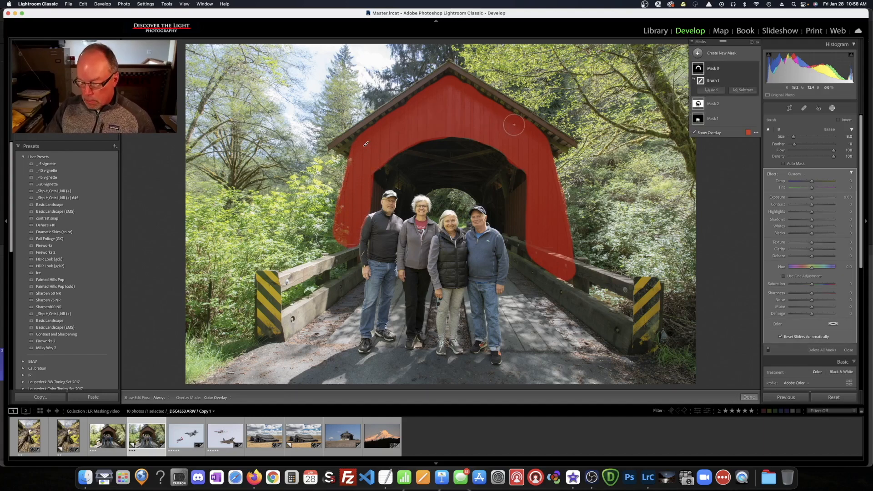
{"action": "key", "text": "o"}
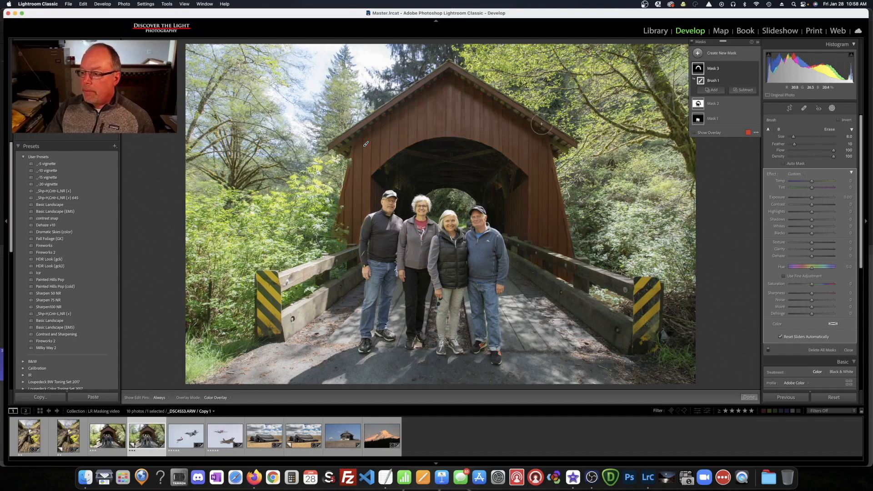
{"action": "left_click_drag", "start_coordinate": [812, 250], "coordinate": [822, 250]}
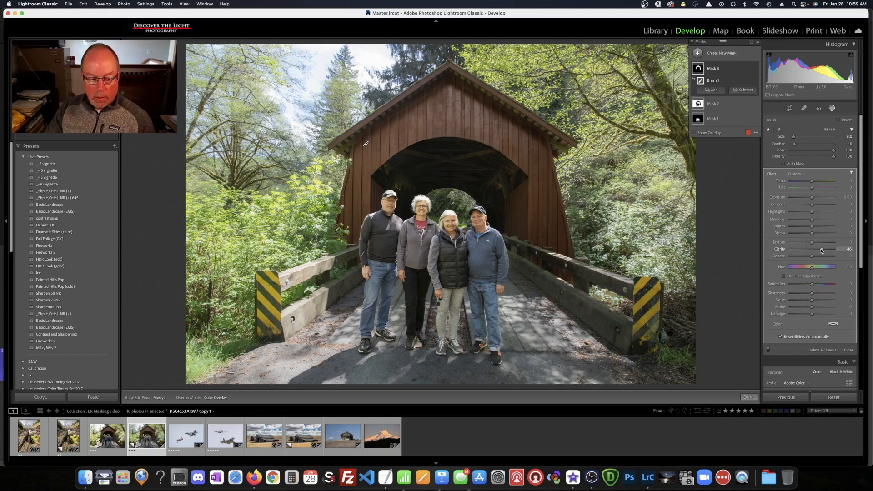
Click Done to close Masking on the bridge photo
{"action": "left_click", "coordinate": [748, 398]}
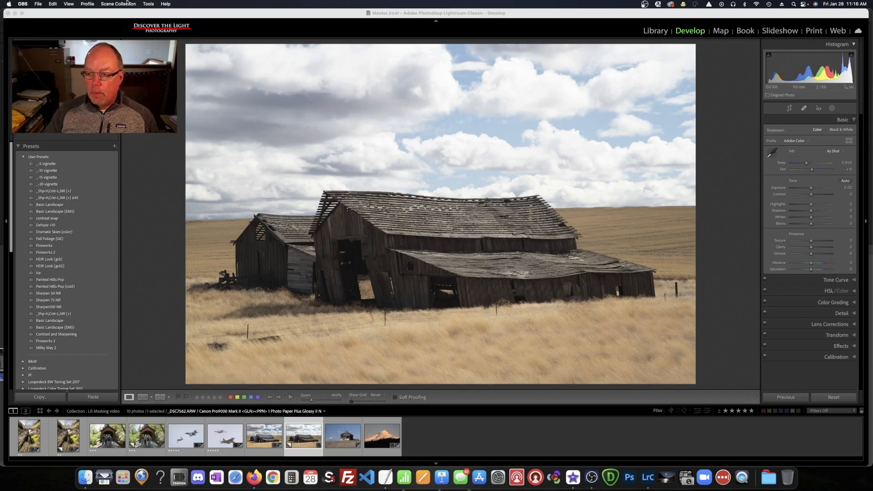
Add a Select Sky mask on the barn photo and preview its red overlay
{"action": "left_click", "coordinate": [565, 13]}
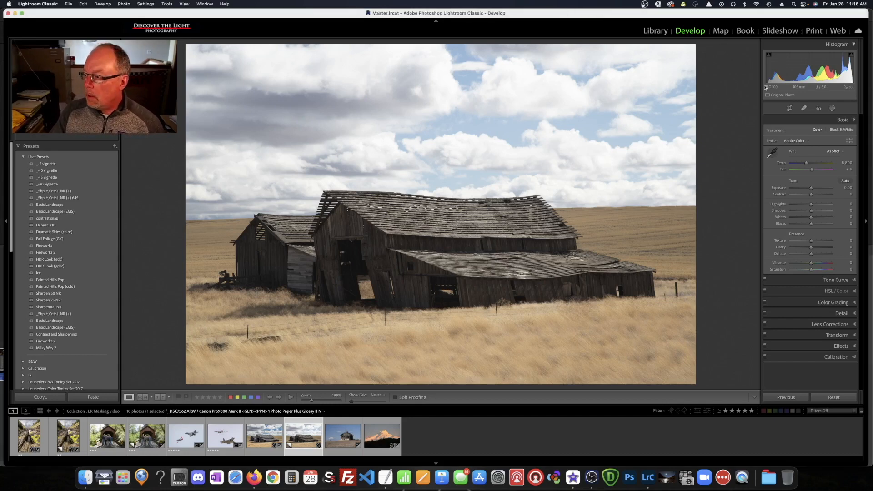
{"action": "left_click", "coordinate": [832, 109]}
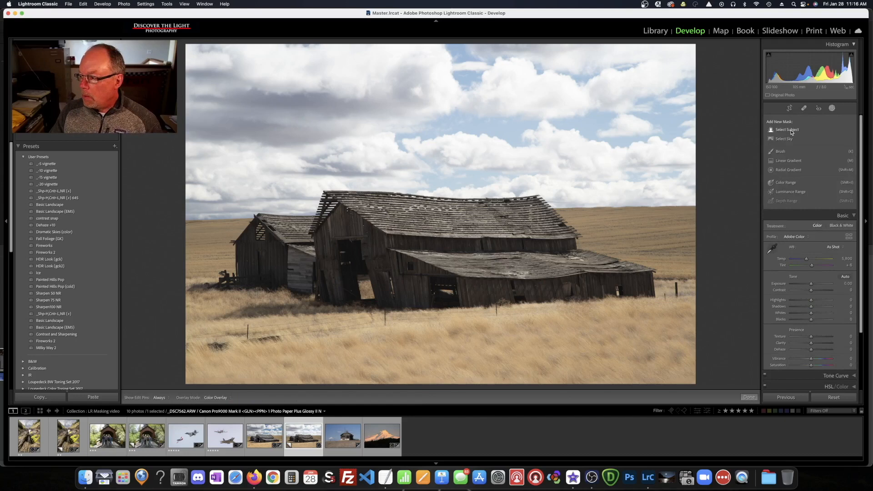
{"action": "left_click", "coordinate": [786, 139]}
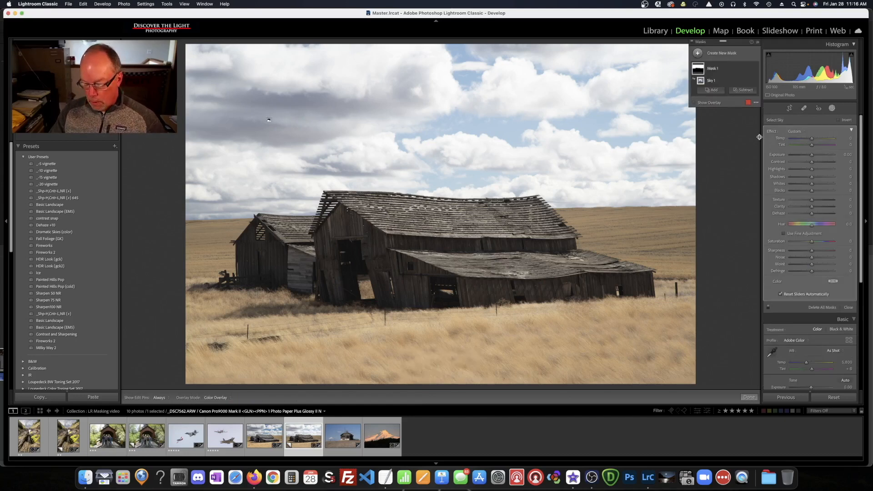
{"action": "key", "text": "o"}
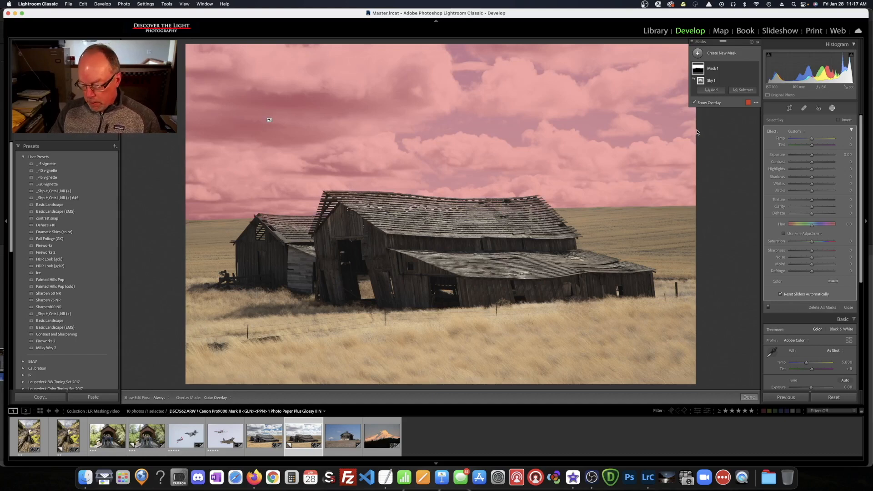
{"action": "key", "text": "o"}
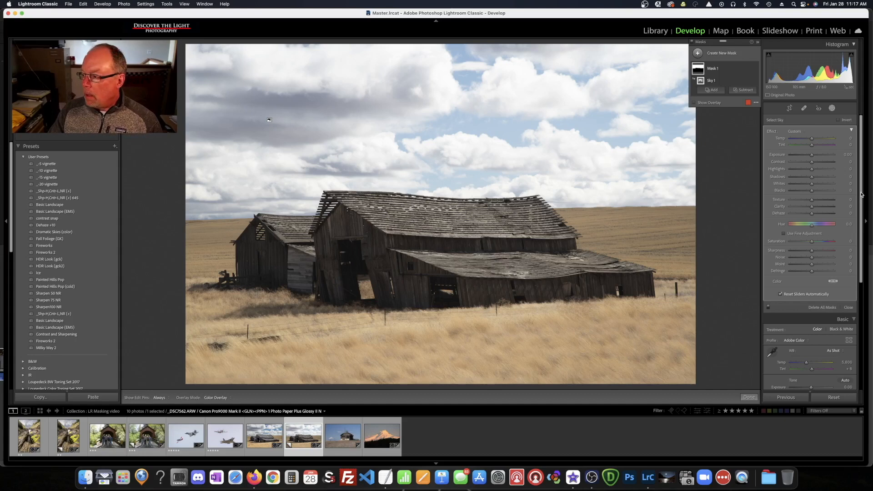
Give the sky mask Exposure -0.41 and Highlights -50, comparing it on and off
{"action": "left_click_drag", "start_coordinate": [813, 155], "coordinate": [810, 156]}
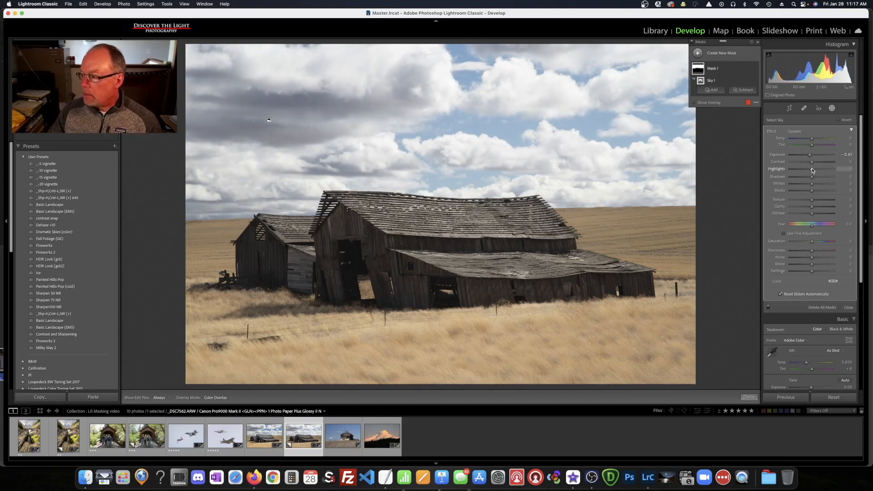
{"action": "left_click_drag", "start_coordinate": [812, 169], "coordinate": [801, 171]}
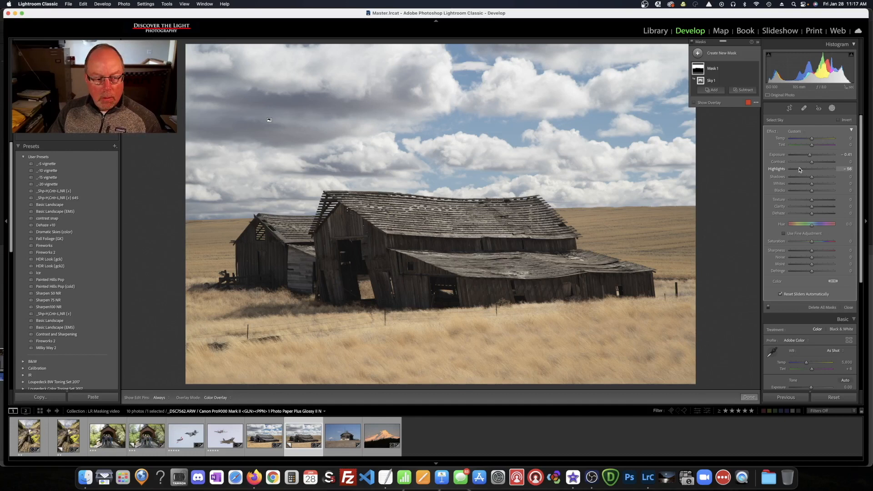
{"action": "left_click", "coordinate": [755, 69]}
{"action": "left_click", "coordinate": [755, 69]}
{"action": "left_click", "coordinate": [756, 69]}
{"action": "left_click", "coordinate": [755, 69]}
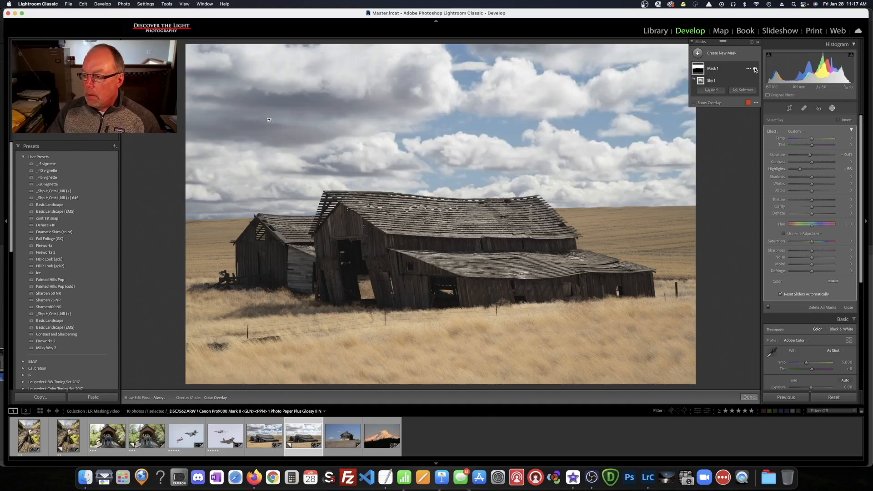
{"action": "left_click", "coordinate": [755, 68]}
{"action": "left_click", "coordinate": [755, 69]}
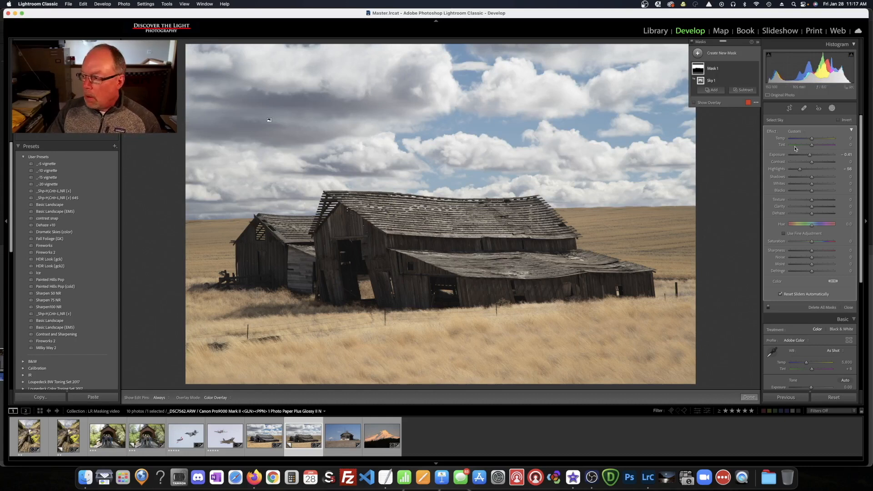
{"action": "left_click", "coordinate": [699, 54]}
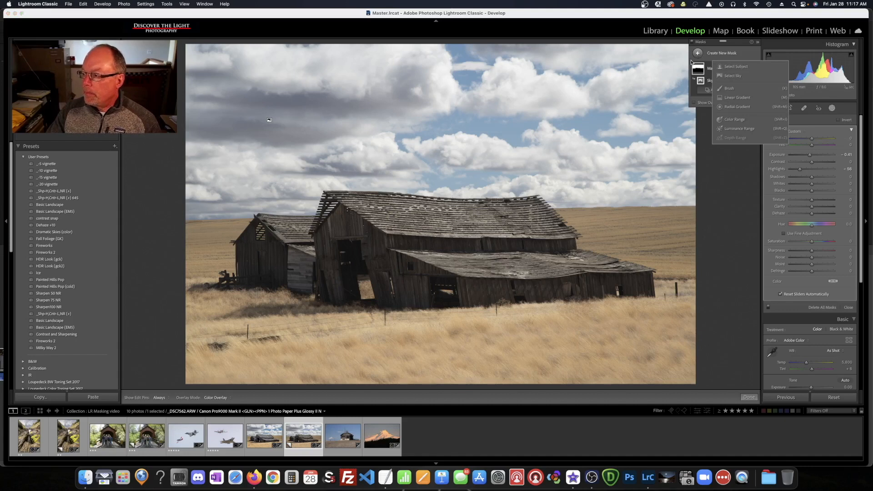
Add a Luminance Range mask sampled from the clouds' brightness in the sky
{"action": "left_click", "coordinate": [739, 130]}
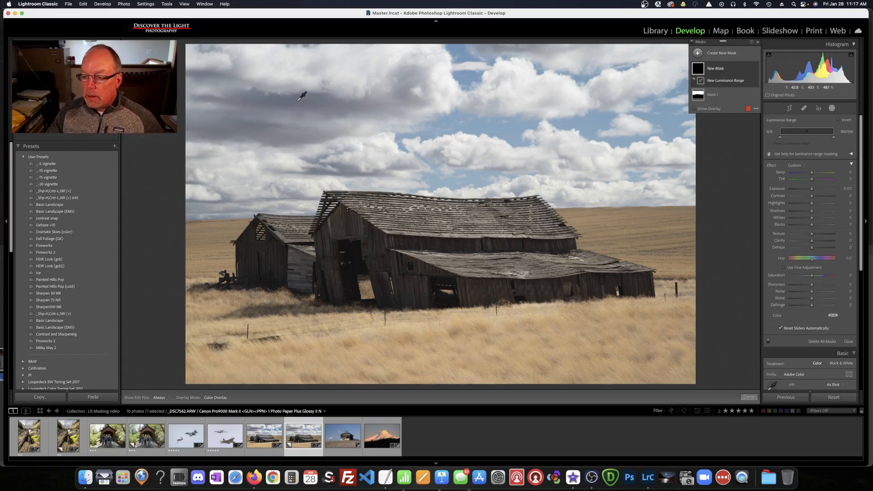
{"action": "left_click", "coordinate": [297, 101]}
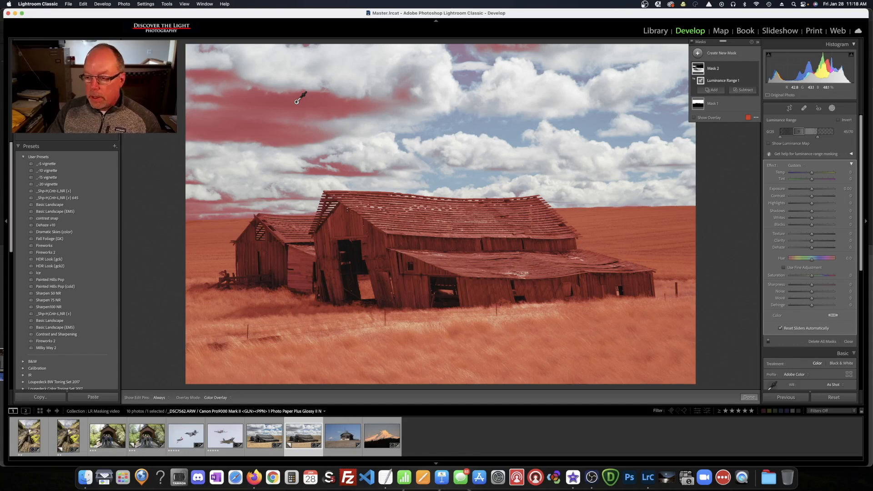
{"action": "left_click", "coordinate": [297, 101]}
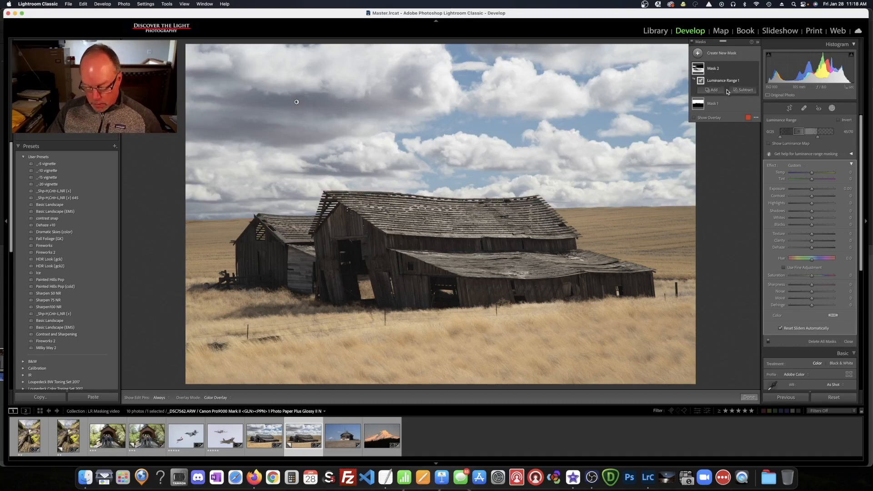
{"action": "key", "text": "alt"}
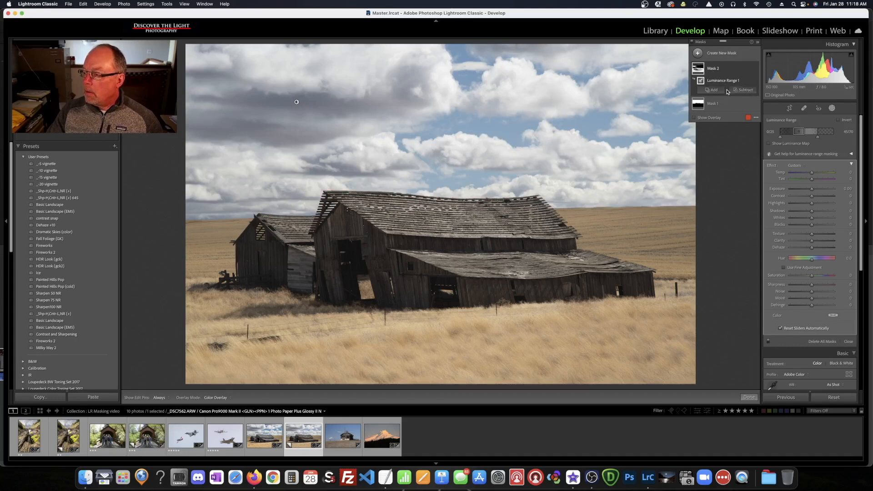
Intersect Mask 2 with Select Sky so the luminance selection covers only the sky
{"action": "left_click", "coordinate": [749, 69]}
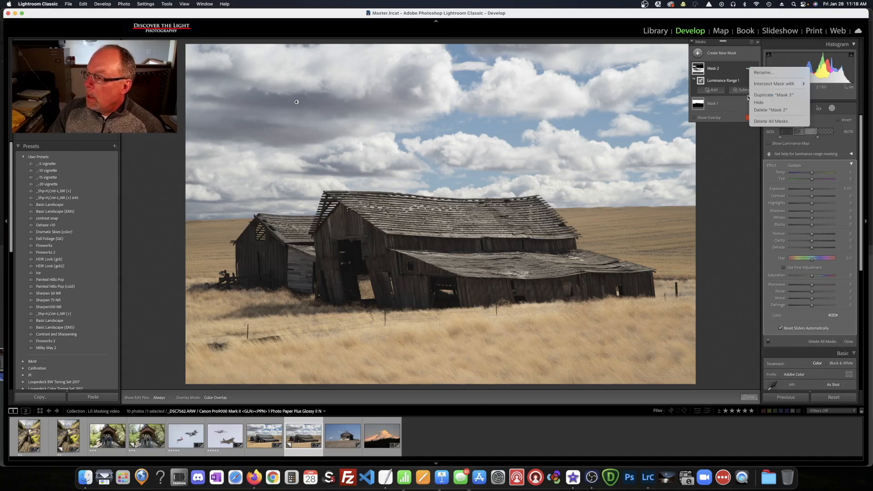
{"action": "mouse_move", "coordinate": [769, 85]}
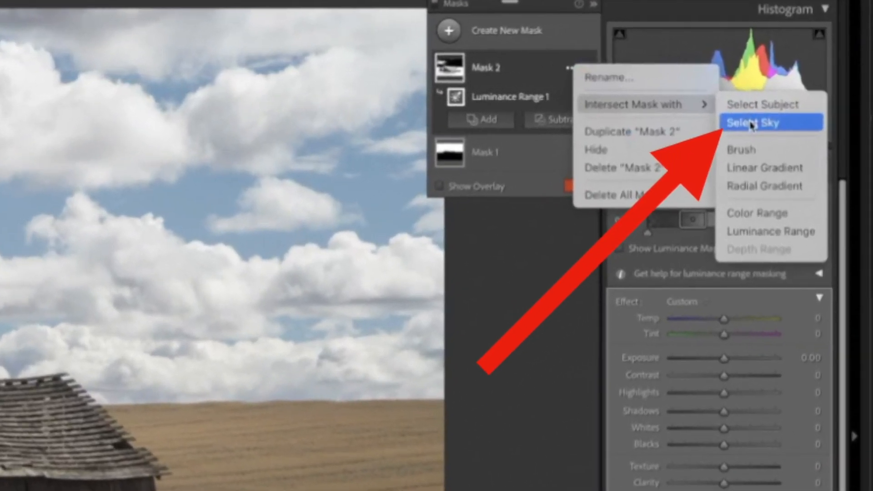
{"action": "left_click", "coordinate": [768, 118]}
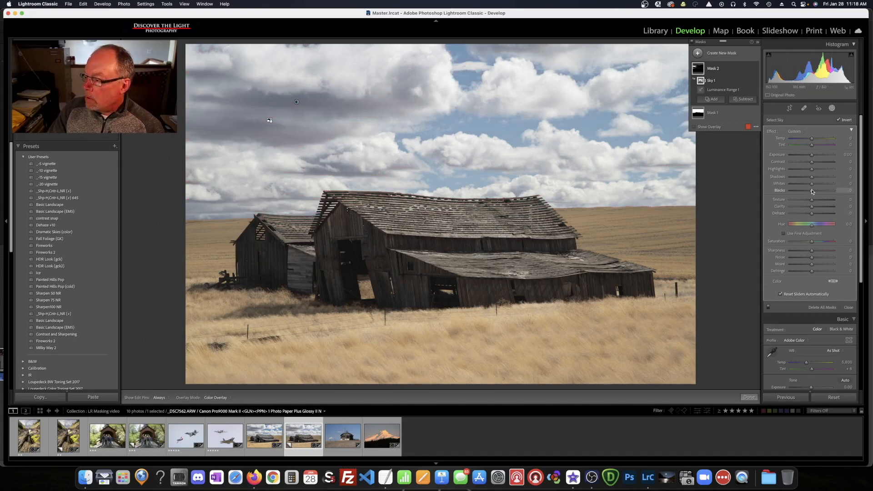
Darken the sky mask's blacks, compare Mask 2 on and off, then add a Select Subject mask of the barns
{"action": "left_click_drag", "start_coordinate": [813, 192], "coordinate": [804, 192]}
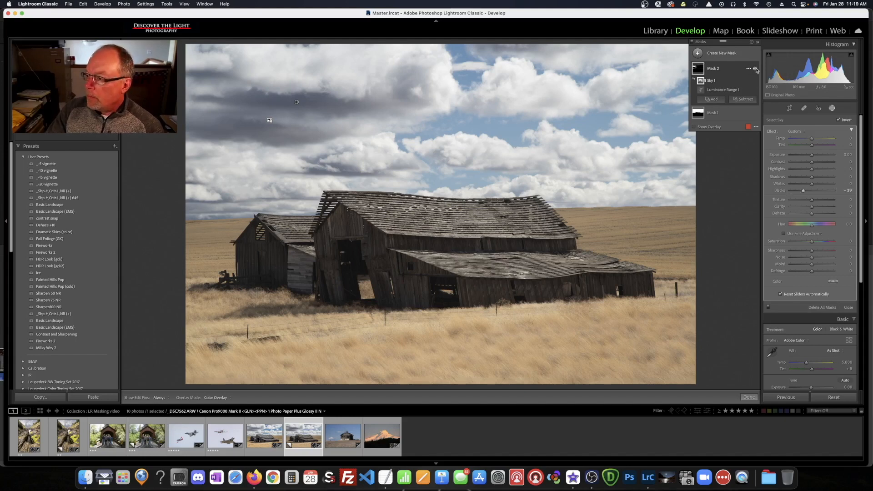
{"action": "left_click", "coordinate": [756, 68]}
{"action": "left_click", "coordinate": [756, 69]}
{"action": "left_click", "coordinate": [756, 70]}
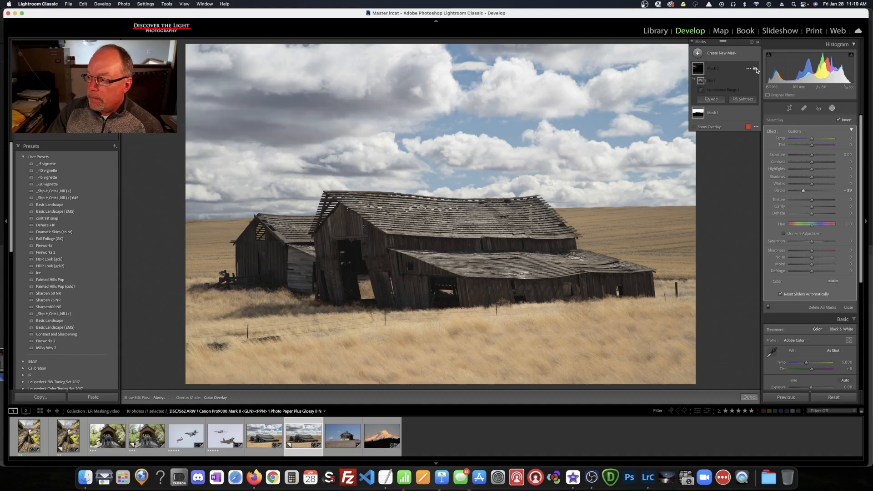
{"action": "left_click", "coordinate": [757, 70]}
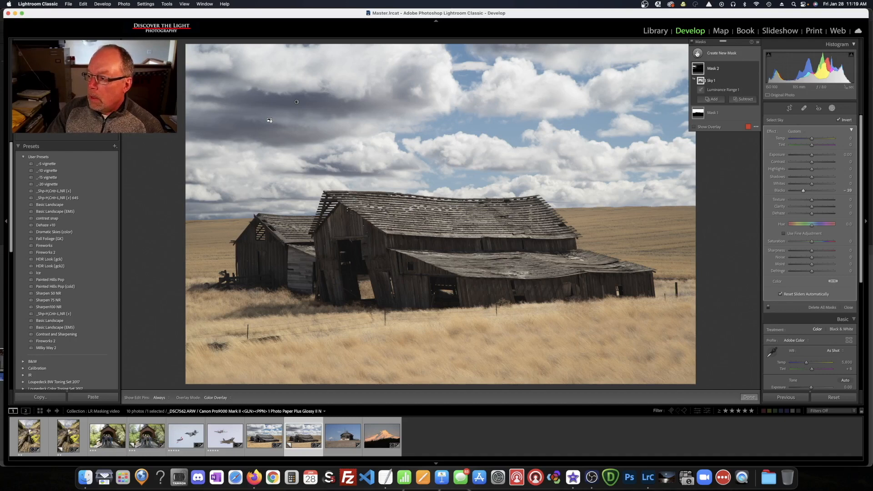
{"action": "left_click", "coordinate": [697, 54]}
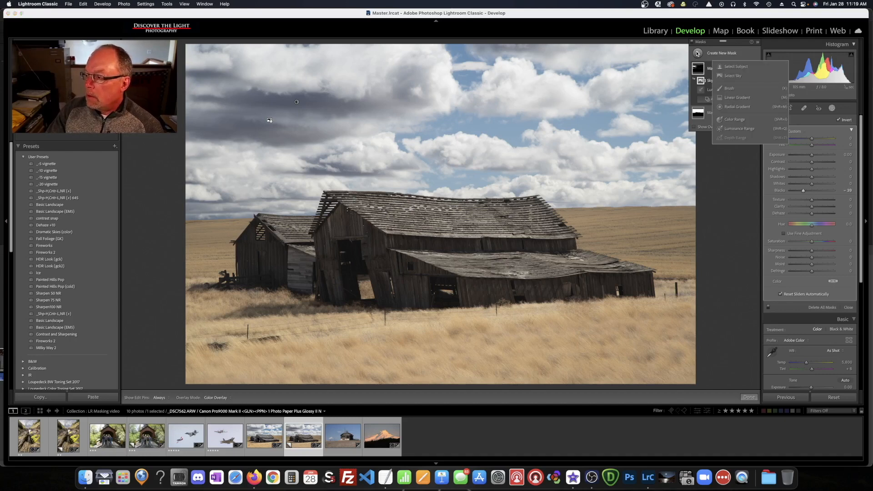
{"action": "left_click", "coordinate": [733, 67]}
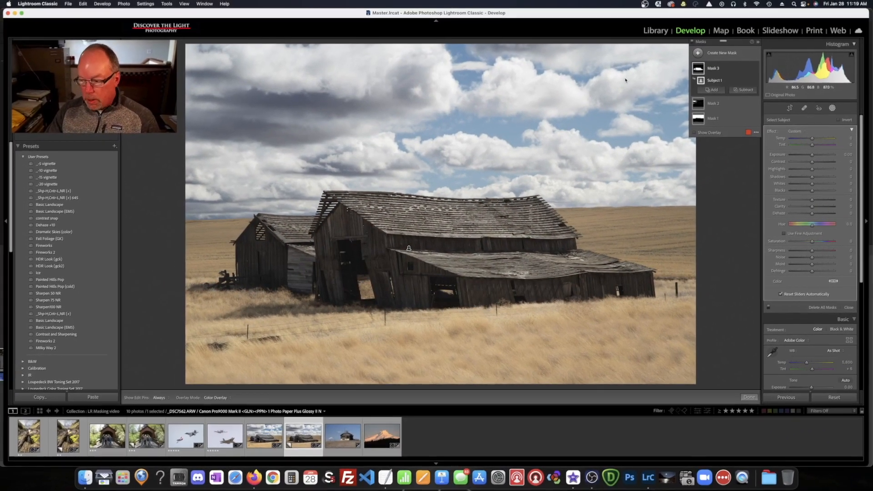
Show Mask 3's red overlay and bring up its Subtract options
{"action": "key", "text": "o"}
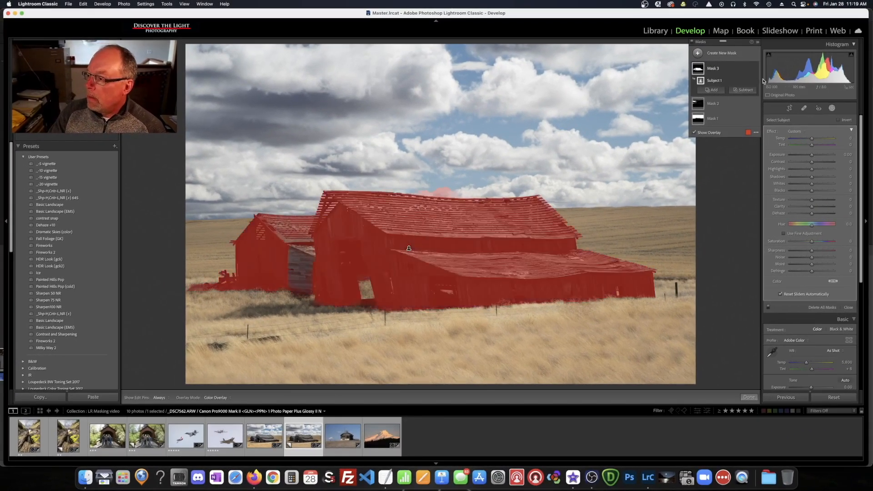
{"action": "left_click", "coordinate": [743, 91]}
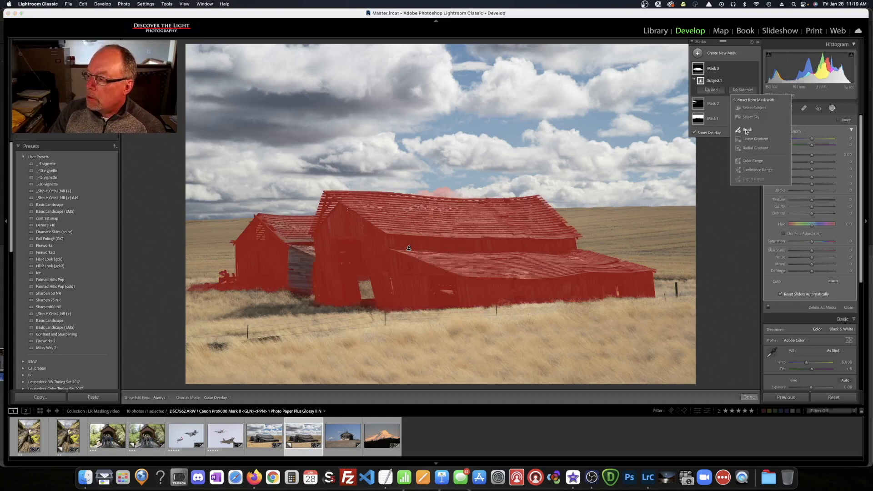
Subtract a brush from Mask 3 to erase the spill above the barn roof
{"action": "left_click", "coordinate": [747, 130]}
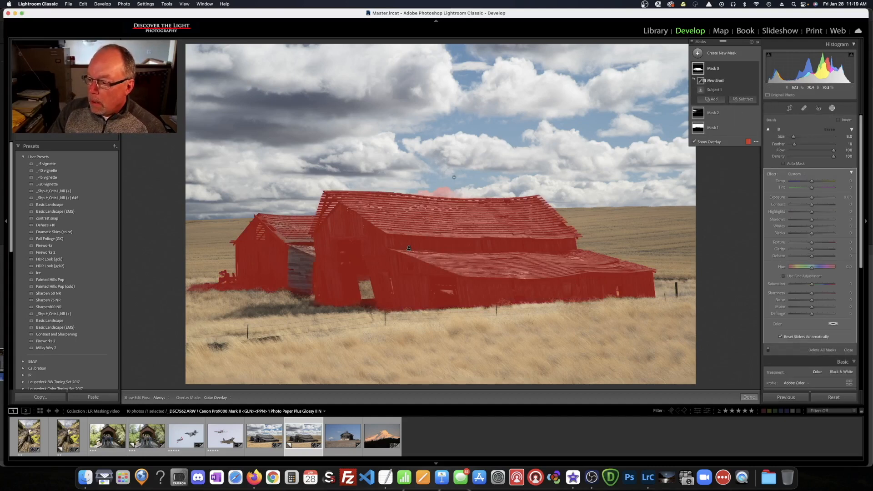
{"action": "key", "text": "h"}
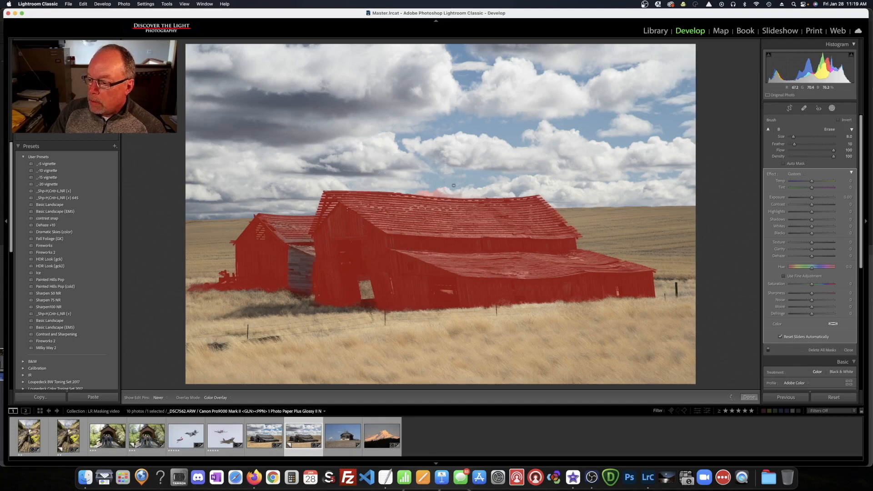
{"action": "left_click_drag", "start_coordinate": [457, 187], "coordinate": [419, 183]}
{"action": "key", "text": "h"}
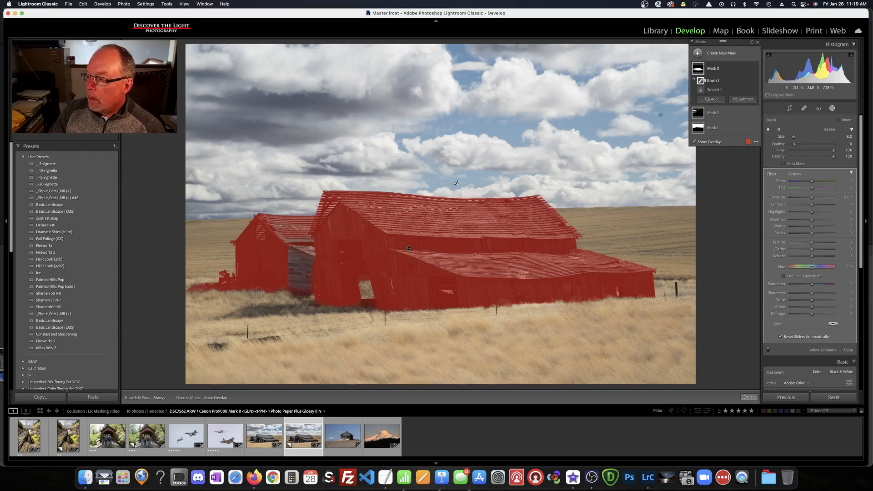
Add a brush to Mask 3 covering the small barn's grey wall, then hide the overlay
{"action": "left_click", "coordinate": [715, 99]}
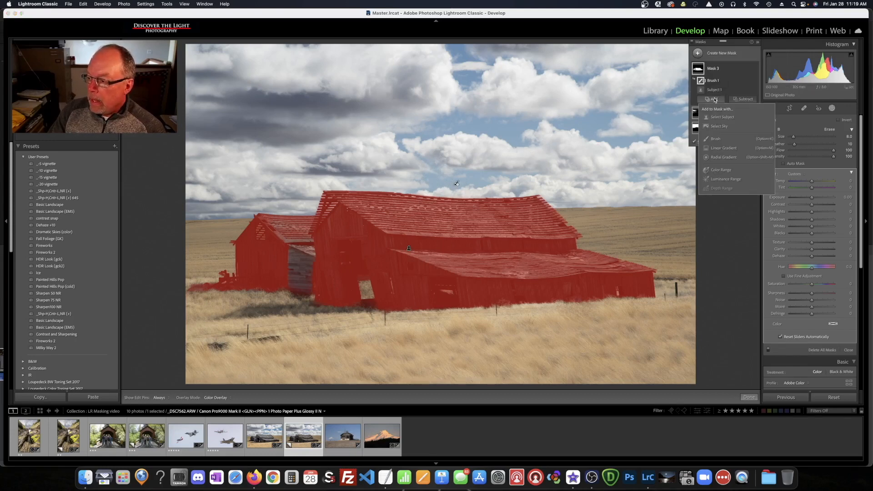
{"action": "left_click", "coordinate": [715, 139]}
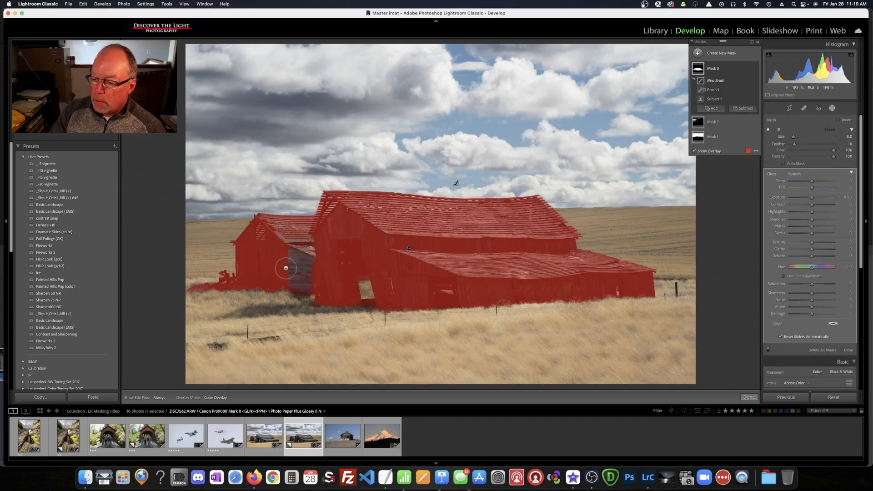
{"action": "key", "text": "h"}
{"action": "mouse_move", "coordinate": [308, 249]}
{"action": "left_mouse_down"}
{"action": "mouse_move", "coordinate": [290, 252]}
{"action": "mouse_move", "coordinate": [291, 263]}
{"action": "mouse_move", "coordinate": [310, 268]}
{"action": "mouse_move", "coordinate": [286, 279]}
{"action": "mouse_move", "coordinate": [314, 286]}
{"action": "left_mouse_up"}
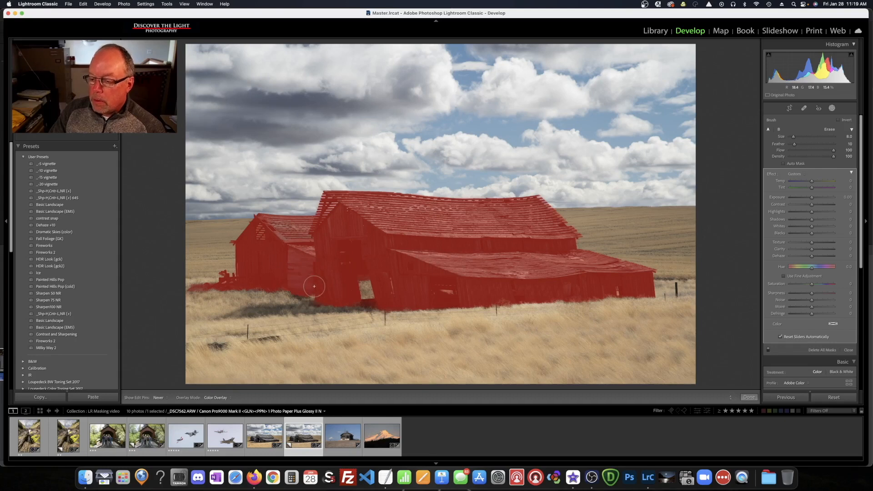
{"action": "key", "text": "h"}
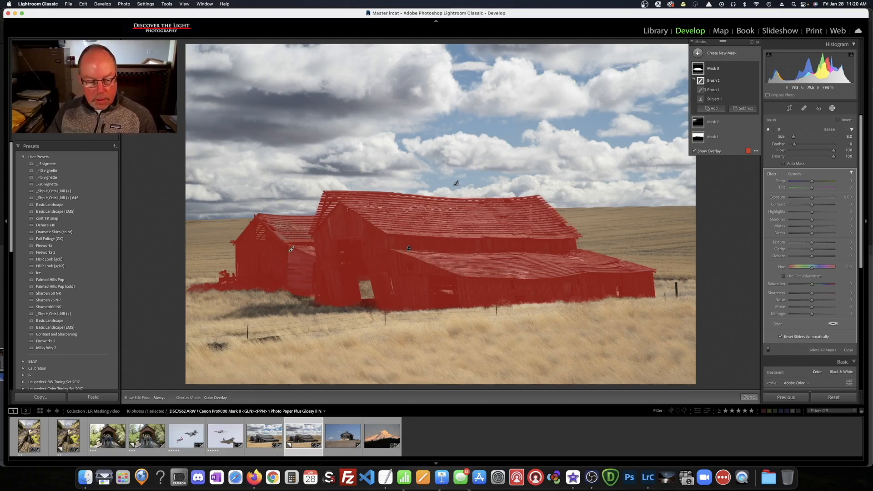
{"action": "key", "text": "o"}
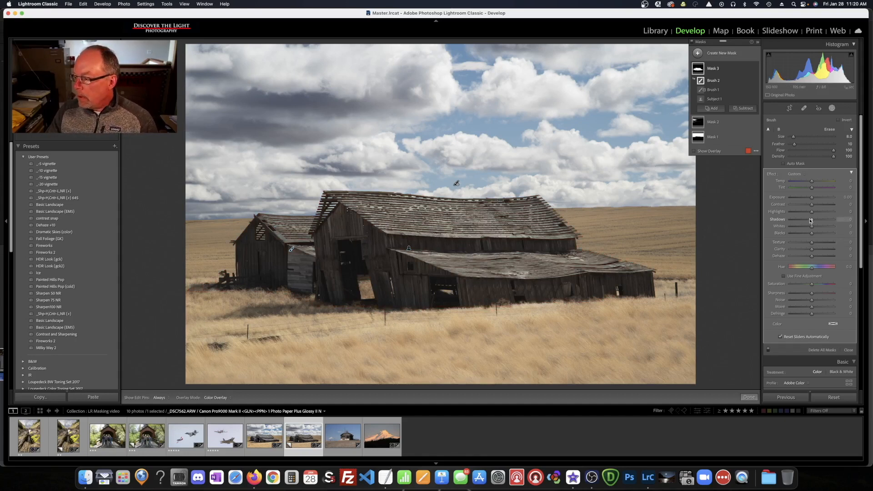
Give Mask 3 Shadows 37, Blacks −10, more clarity, Texture 20 and Temp −7
{"action": "left_click_drag", "start_coordinate": [812, 221], "coordinate": [819, 220]}
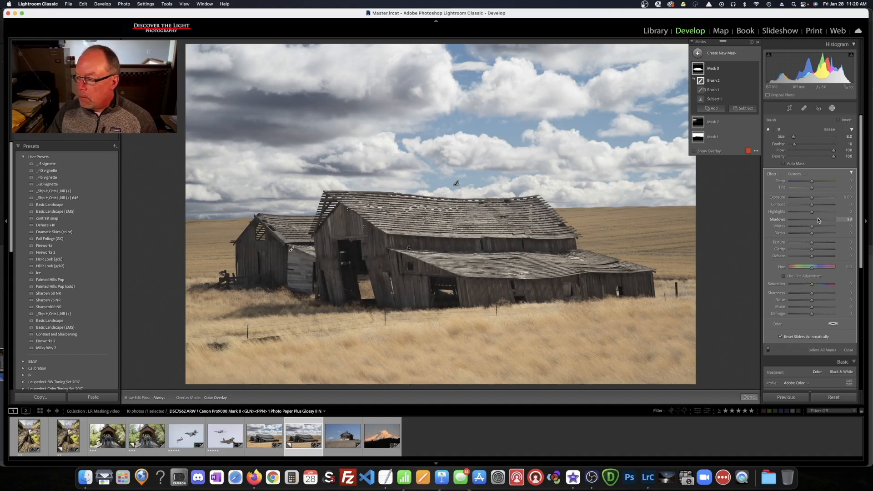
{"action": "left_click_drag", "start_coordinate": [819, 220], "coordinate": [811, 234]}
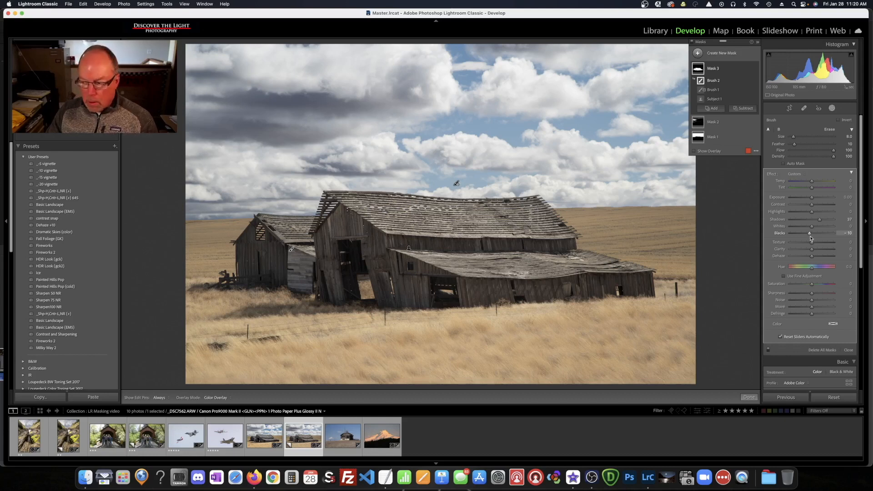
{"action": "left_click_drag", "start_coordinate": [813, 251], "coordinate": [819, 251]}
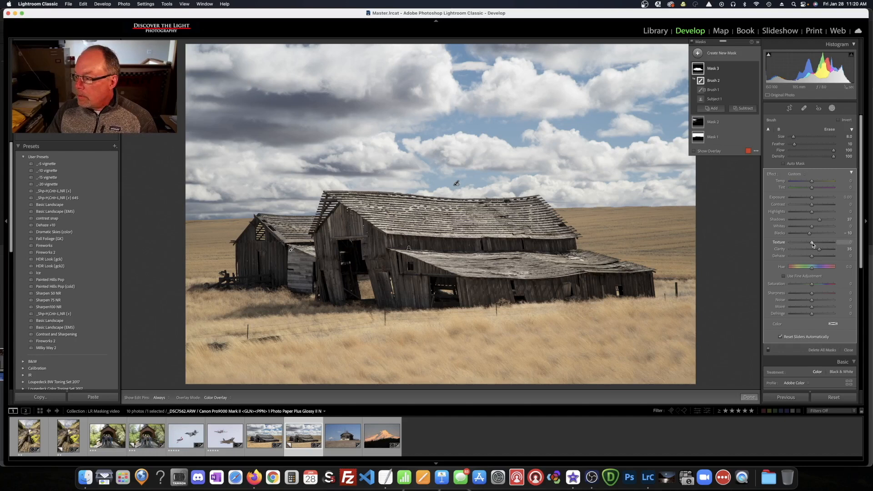
{"action": "left_click_drag", "start_coordinate": [813, 244], "coordinate": [817, 245]}
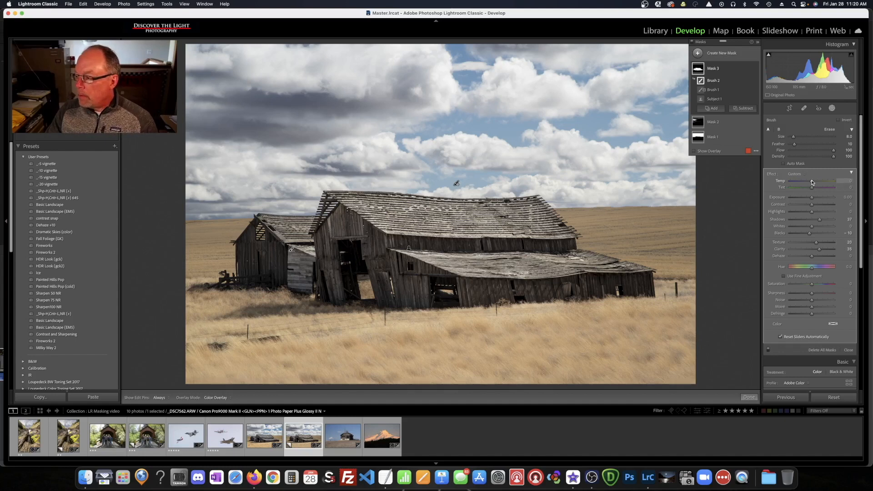
{"action": "left_click_drag", "start_coordinate": [813, 182], "coordinate": [812, 182]}
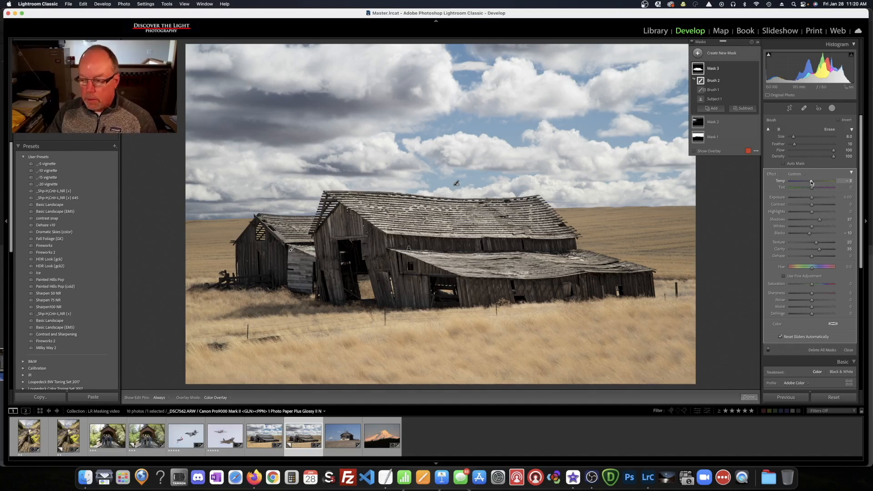
{"action": "mouse_move", "coordinate": [812, 183]}
{"action": "left_mouse_down"}
{"action": "mouse_move", "coordinate": [821, 183]}
{"action": "mouse_move", "coordinate": [811, 184]}
{"action": "left_mouse_up"}
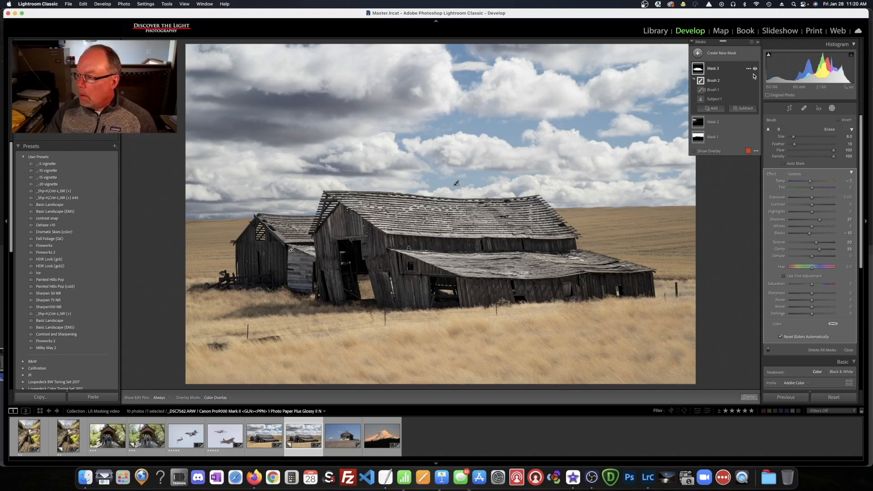
Compare the barn mask on and off, then add a Color Range mask on the wheat field
{"action": "left_click", "coordinate": [756, 70]}
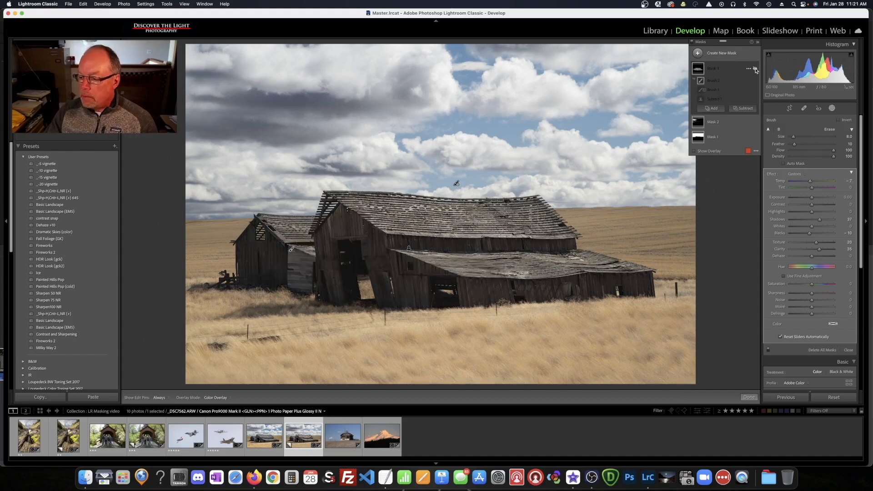
{"action": "left_click", "coordinate": [757, 69]}
{"action": "left_click", "coordinate": [756, 70]}
{"action": "left_click", "coordinate": [756, 70]}
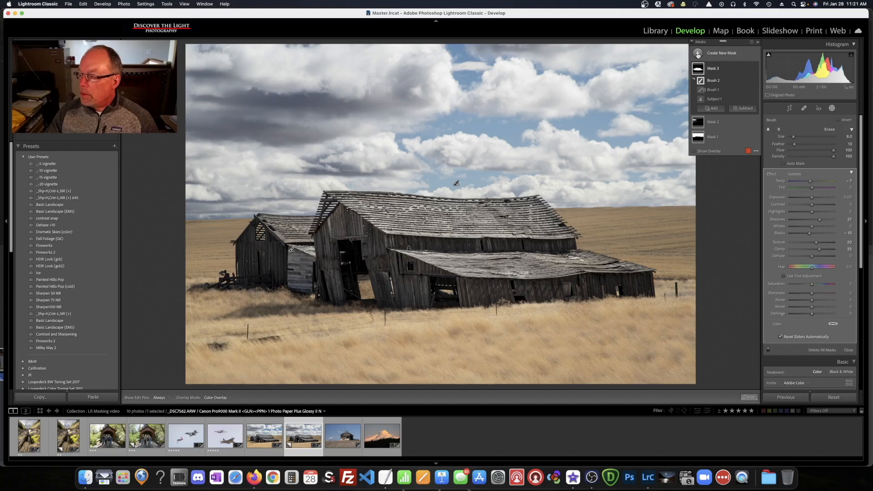
{"action": "left_click", "coordinate": [699, 54]}
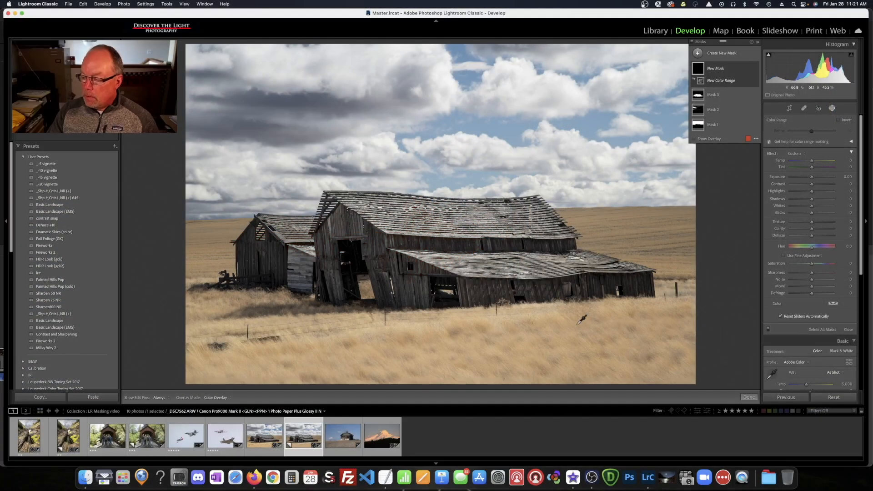
{"action": "left_click", "coordinate": [577, 324]}
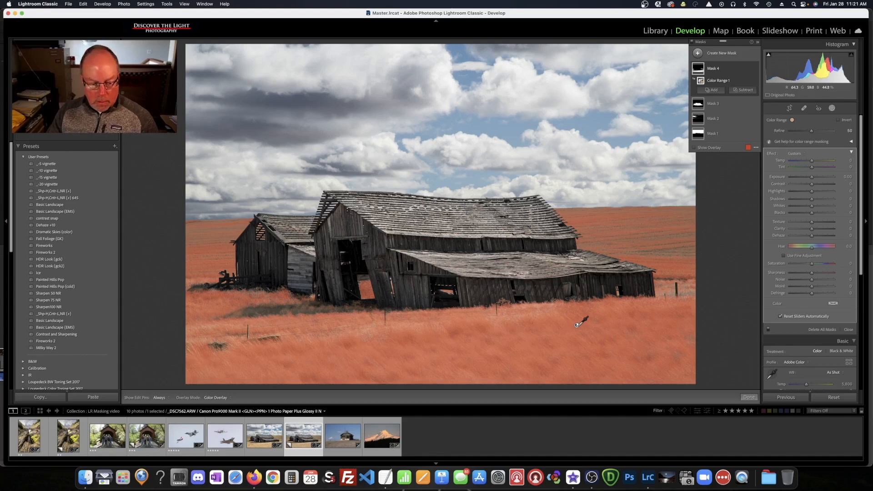
Sample the wheat colour and set Temp 15, Clarity −17, Whites 9 and Contrast 18
{"action": "left_click", "coordinate": [578, 325]}
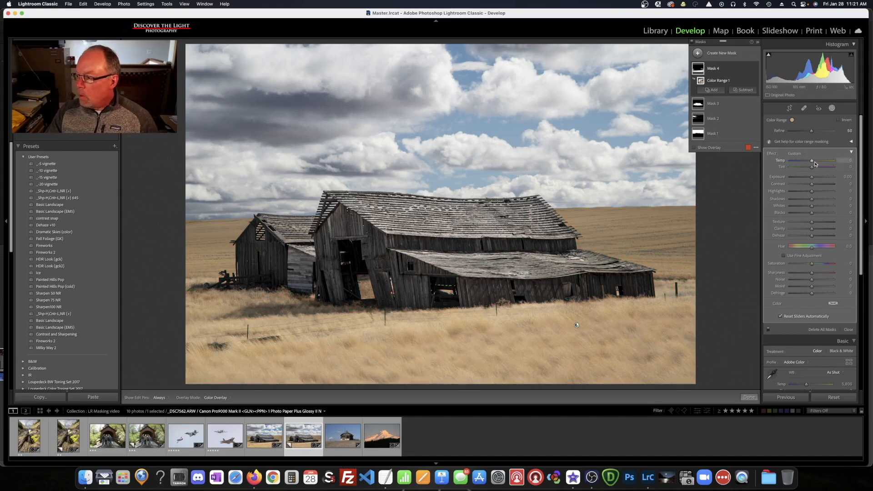
{"action": "left_click_drag", "start_coordinate": [814, 161], "coordinate": [815, 161]}
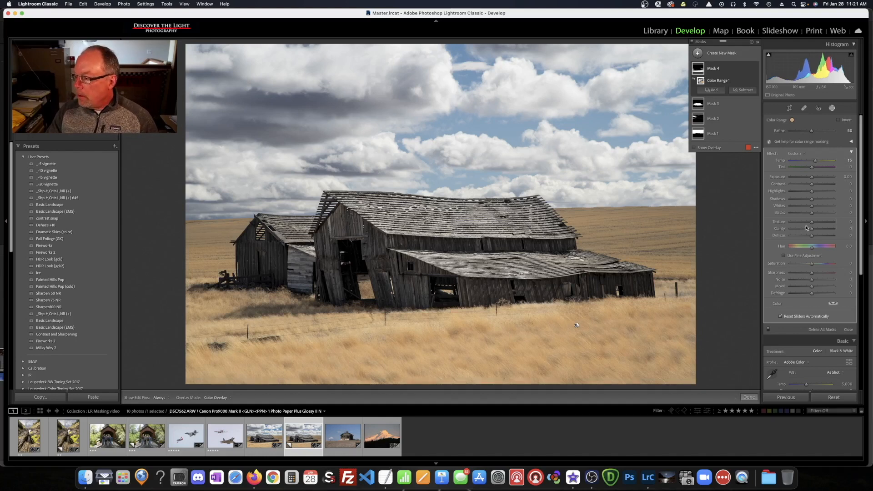
{"action": "left_click_drag", "start_coordinate": [813, 231], "coordinate": [809, 231]}
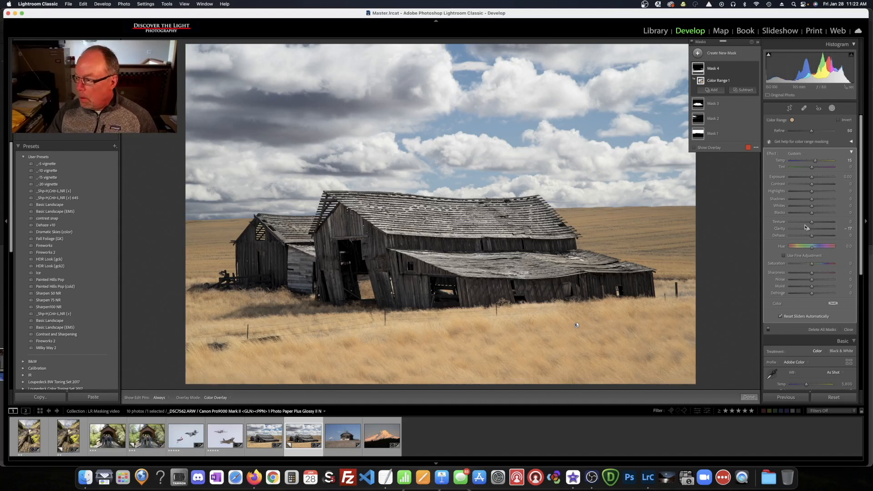
{"action": "left_click_drag", "start_coordinate": [812, 207], "coordinate": [814, 208]}
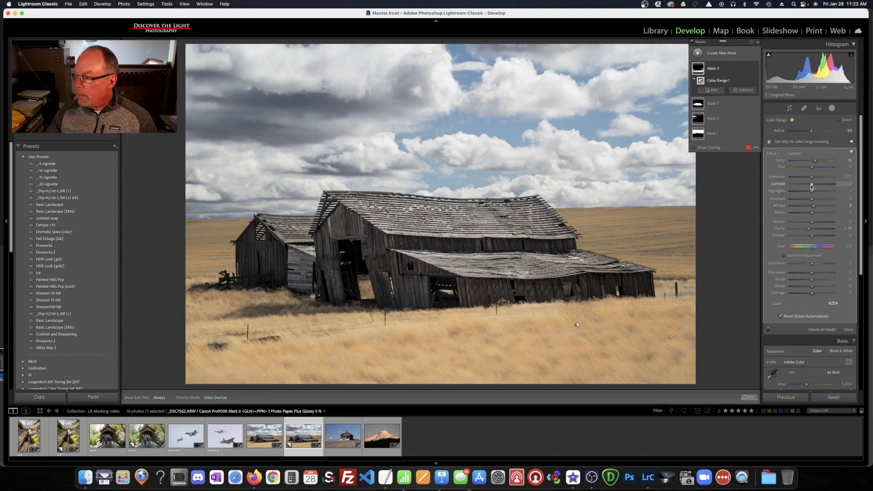
{"action": "left_click_drag", "start_coordinate": [813, 185], "coordinate": [816, 185]}
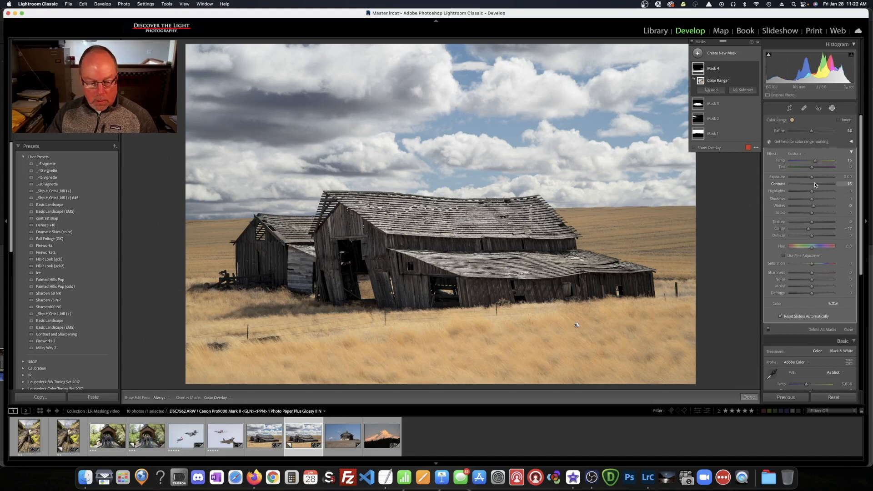
Toggle Mask 4 off and on to compare the wheat field before and after
{"action": "mouse_move", "coordinate": [742, 68]}
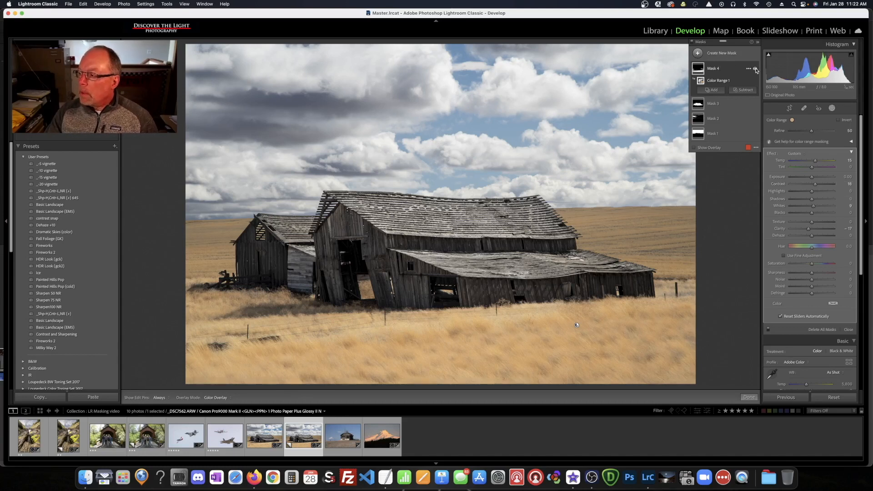
{"action": "left_click", "coordinate": [755, 69]}
{"action": "left_click", "coordinate": [756, 69]}
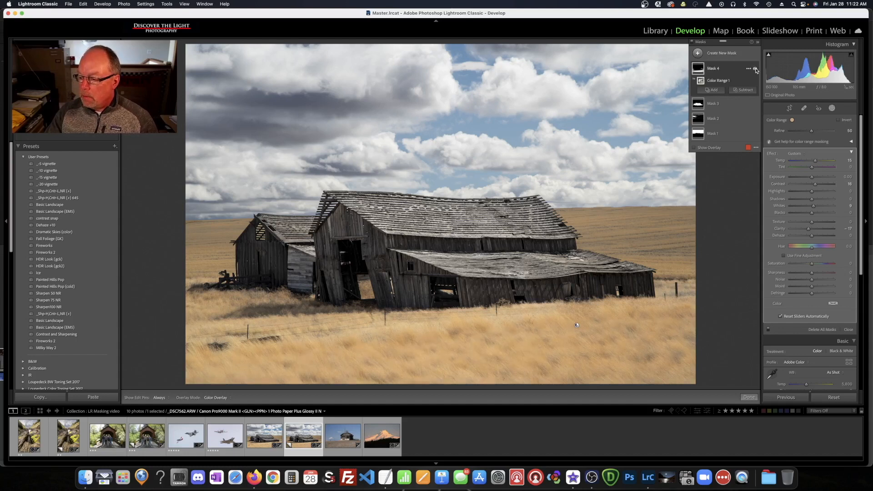
{"action": "left_click", "coordinate": [756, 68]}
{"action": "left_click", "coordinate": [756, 68]}
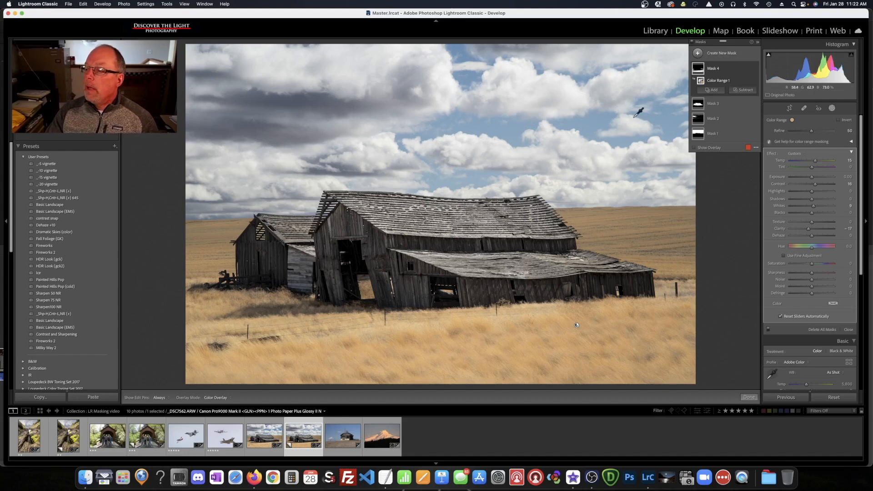
Create a Color Range mask, Mask 5, sampled from the blue sky between the clouds
{"action": "left_click", "coordinate": [698, 53]}
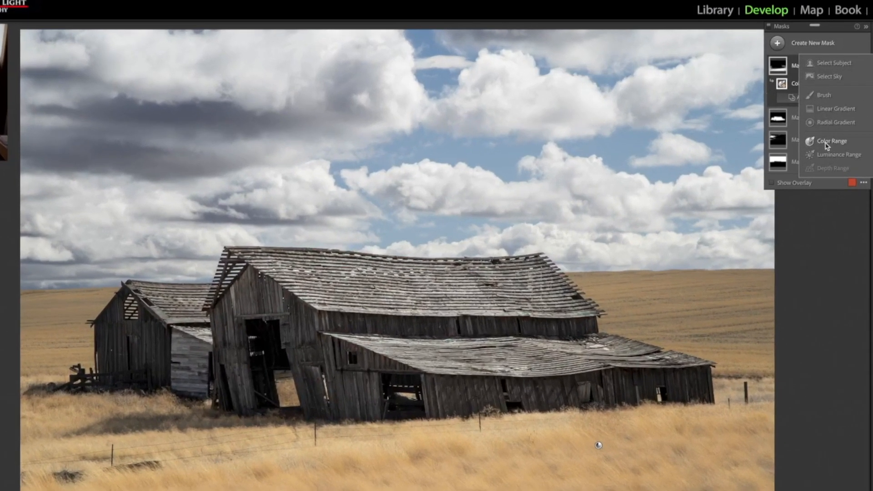
{"action": "left_click", "coordinate": [805, 136]}
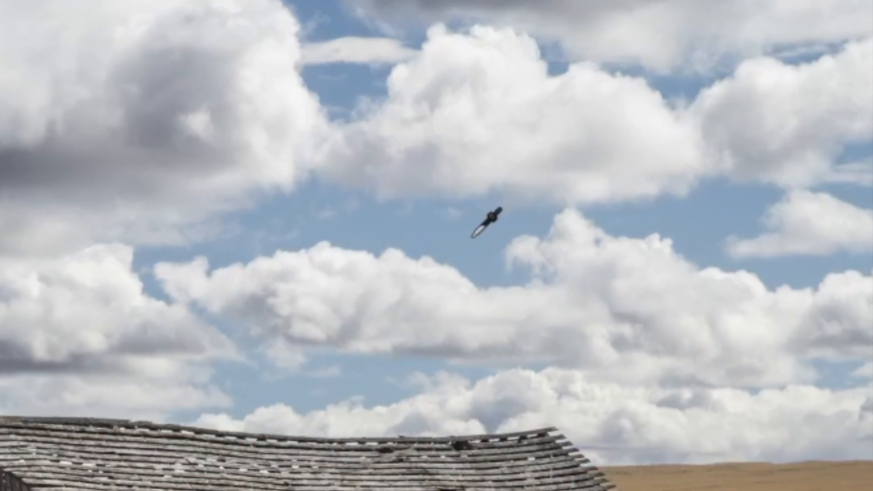
{"action": "left_click", "coordinate": [473, 236]}
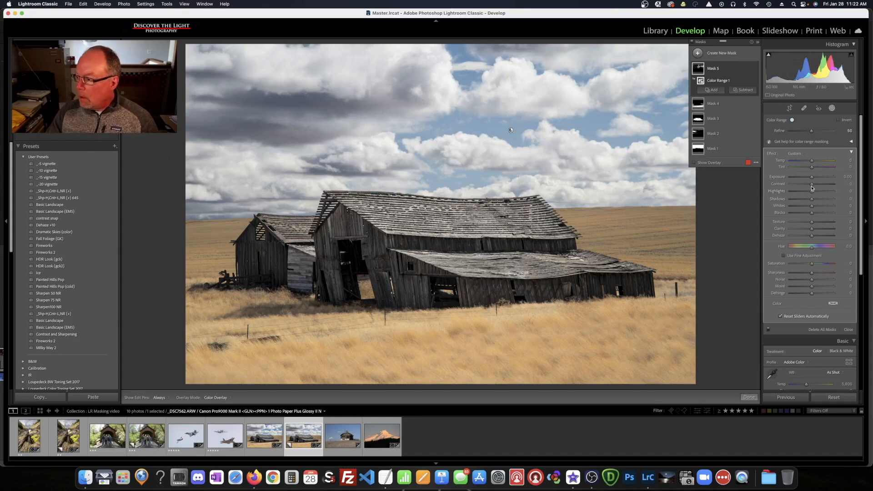
Set the sky mask to Exposure −0.20 and Saturation 45
{"action": "left_click_drag", "start_coordinate": [812, 178], "coordinate": [811, 178]}
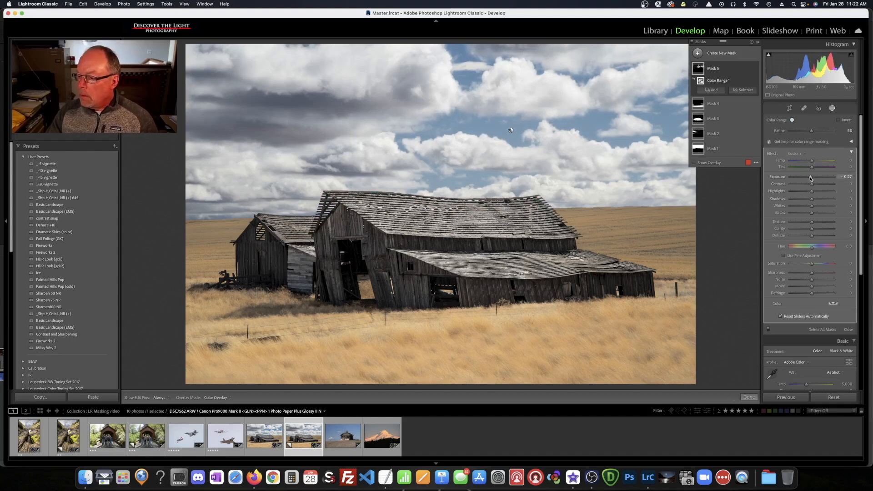
{"action": "left_click_drag", "start_coordinate": [811, 178], "coordinate": [811, 178]}
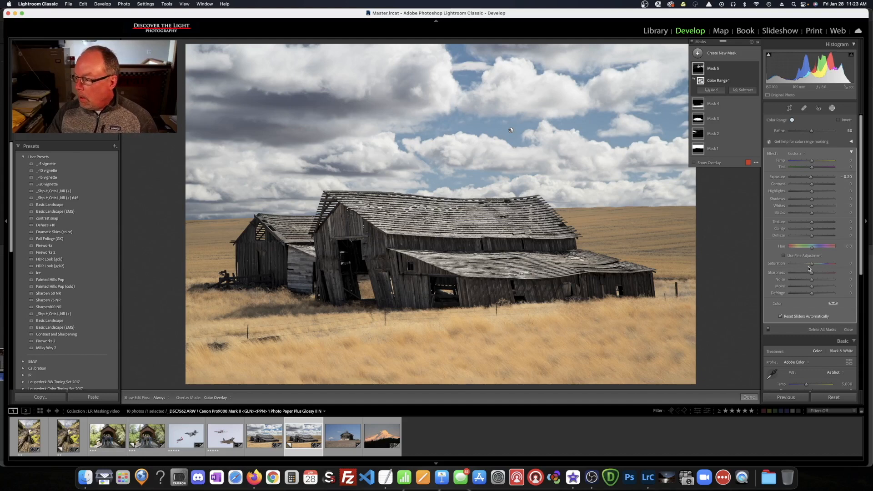
{"action": "left_click_drag", "start_coordinate": [813, 264], "coordinate": [822, 266]}
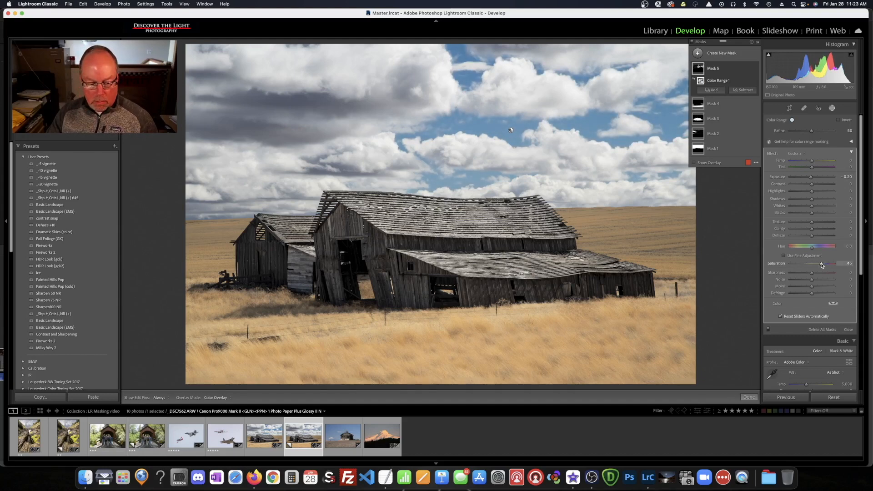
Toggle Mask 5 off and on to compare the sky before and after
{"action": "mouse_move", "coordinate": [715, 69]}
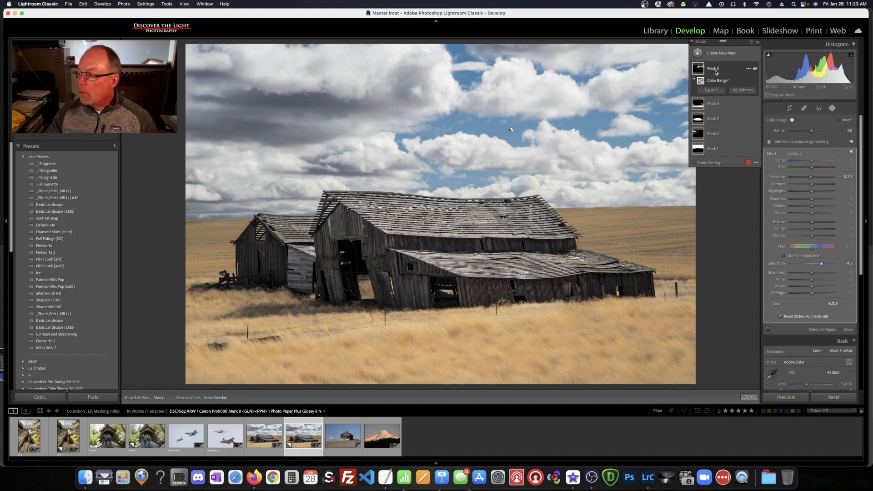
{"action": "left_click", "coordinate": [755, 69]}
{"action": "left_click", "coordinate": [755, 69]}
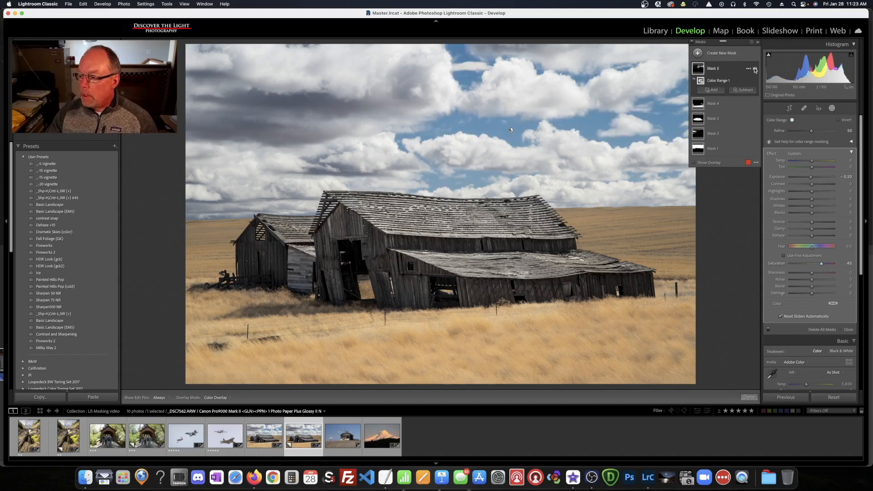
{"action": "left_click", "coordinate": [756, 70]}
{"action": "left_click", "coordinate": [755, 70]}
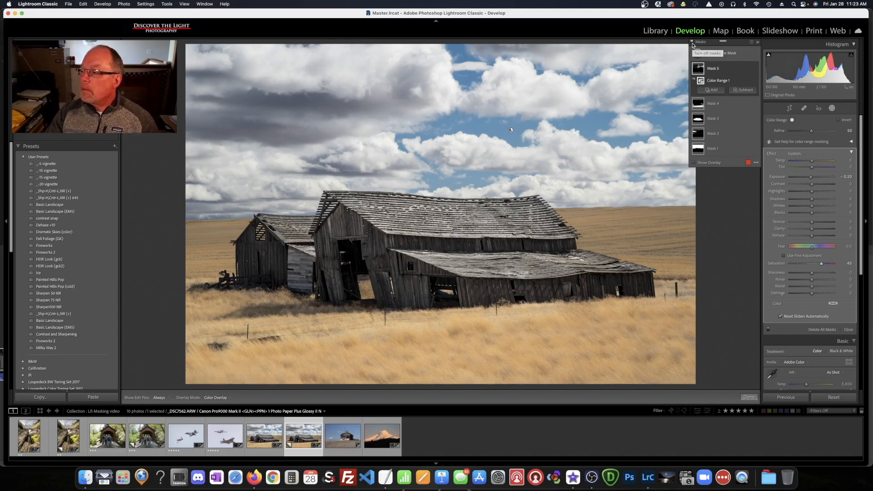
Compare the photo with all five masks off and on, then close masking with Done
{"action": "left_click", "coordinate": [693, 44]}
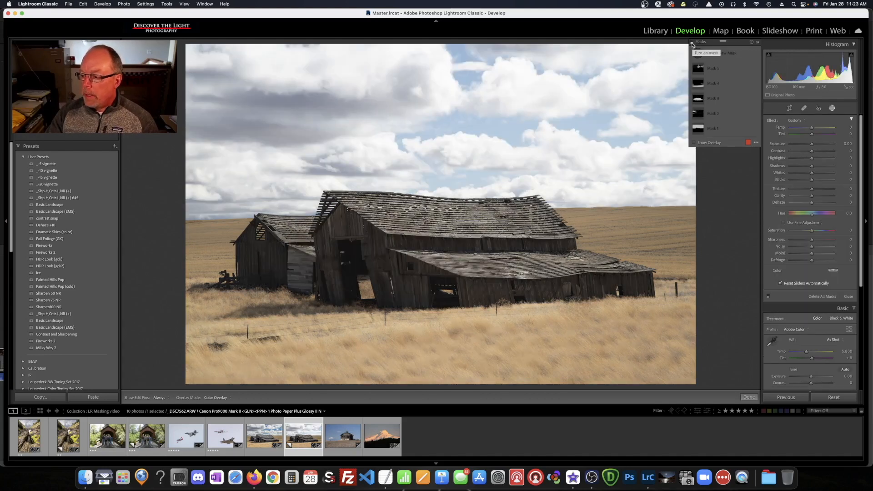
{"action": "left_click", "coordinate": [693, 44]}
{"action": "left_click", "coordinate": [693, 45]}
{"action": "left_click", "coordinate": [693, 44]}
{"action": "left_click", "coordinate": [693, 44]}
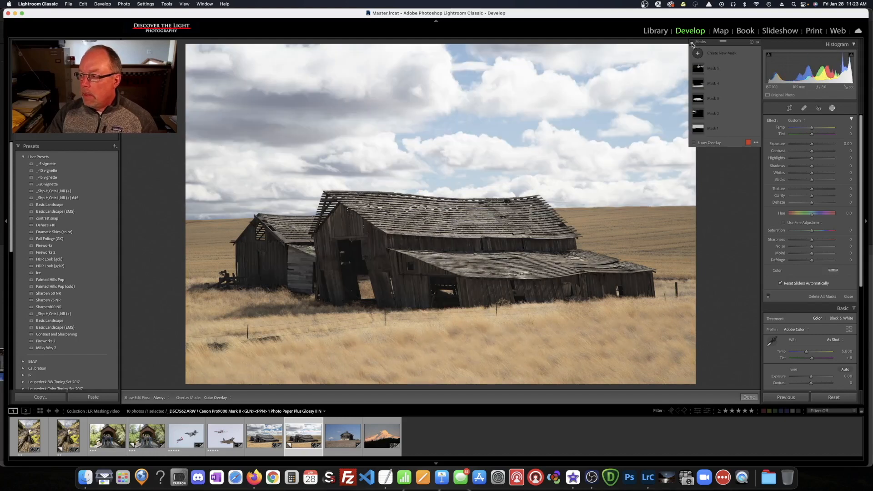
{"action": "left_click", "coordinate": [692, 44]}
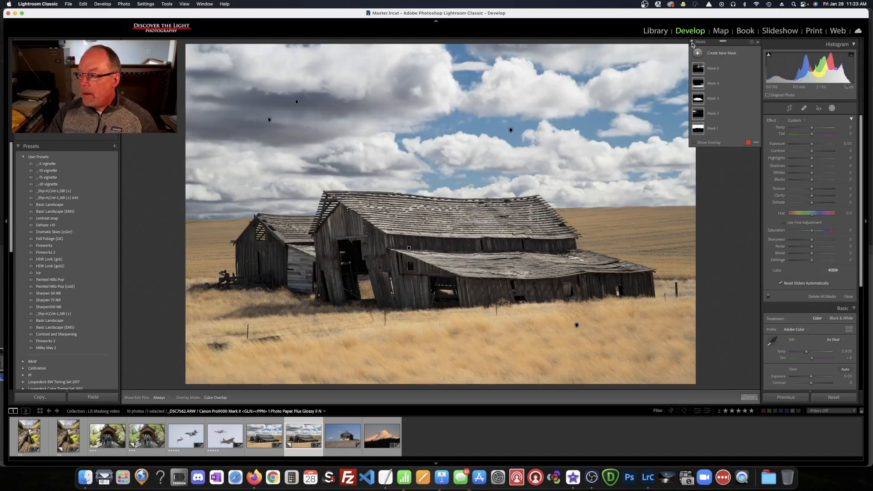
{"action": "left_click", "coordinate": [693, 44]}
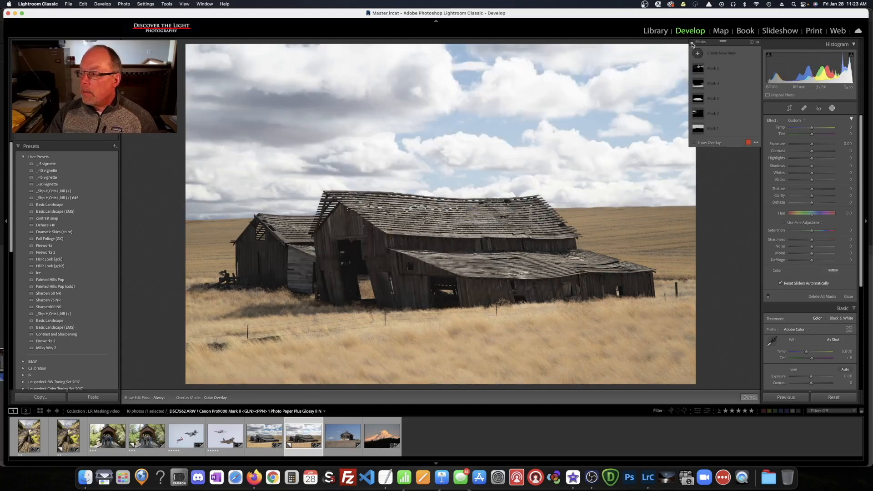
{"action": "left_click", "coordinate": [693, 44]}
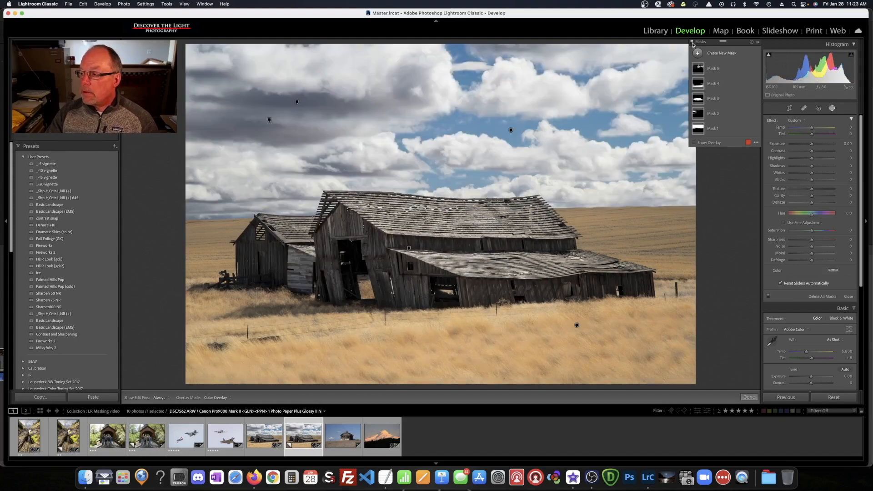
{"action": "left_click", "coordinate": [692, 44]}
{"action": "left_click", "coordinate": [693, 44]}
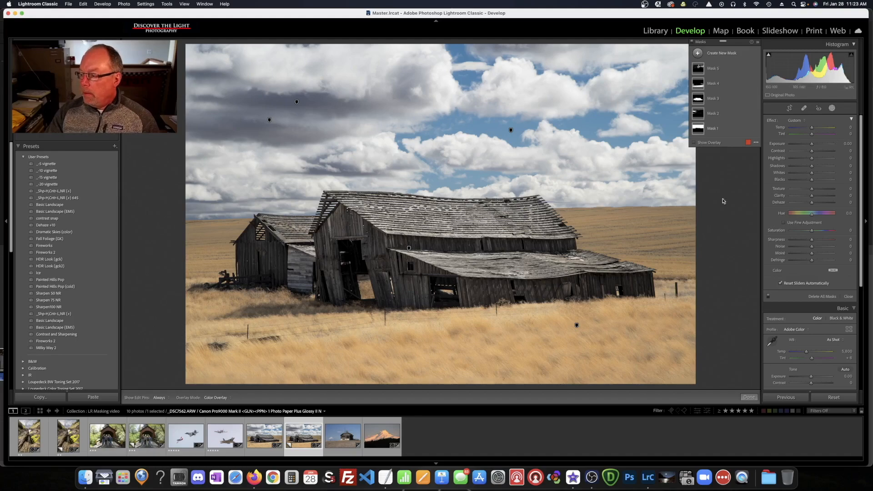
{"action": "left_click", "coordinate": [750, 398]}
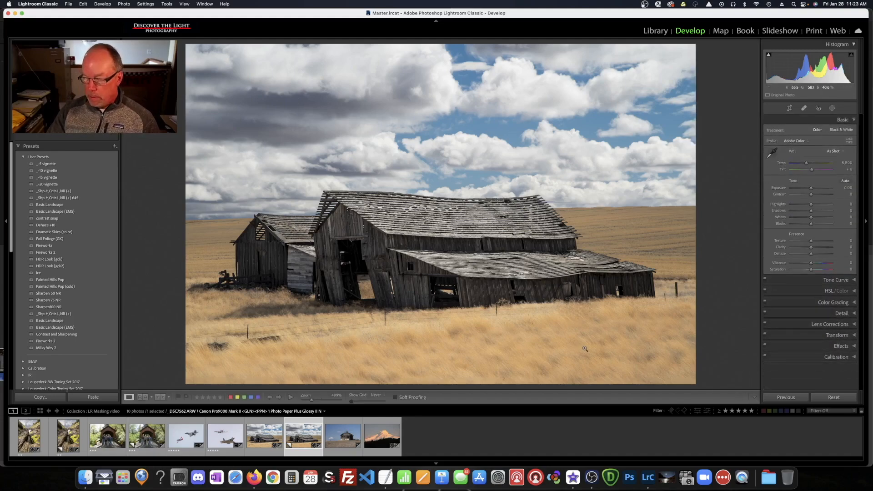